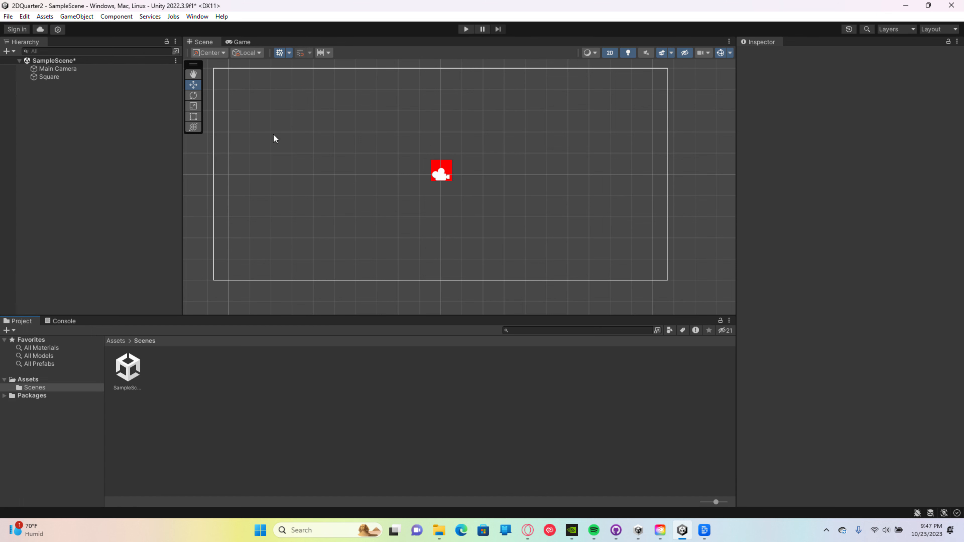
Step: Add a new 2D square sprite to the scene
{"action": "left_click", "coordinate": [84, 17]}
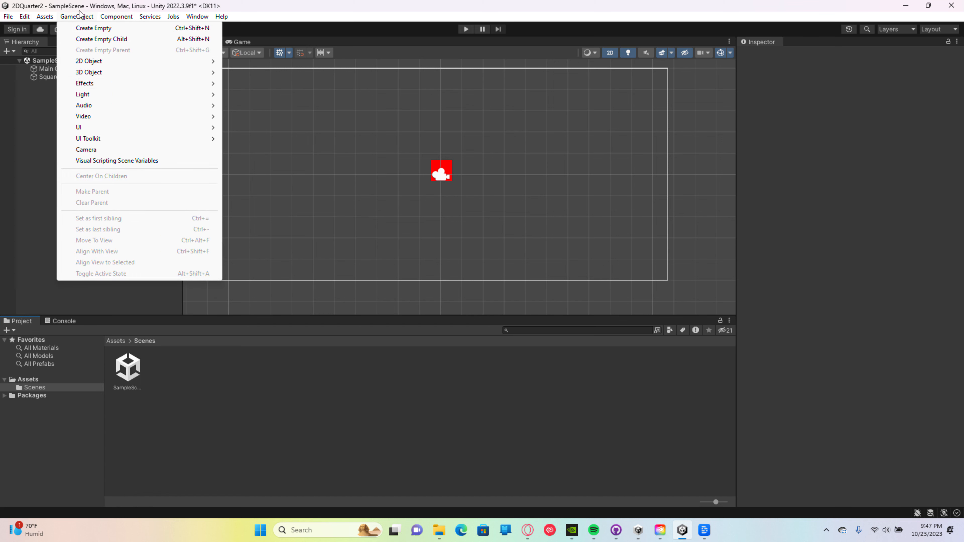
{"action": "mouse_move", "coordinate": [87, 61]}
{"action": "mouse_move", "coordinate": [265, 64]}
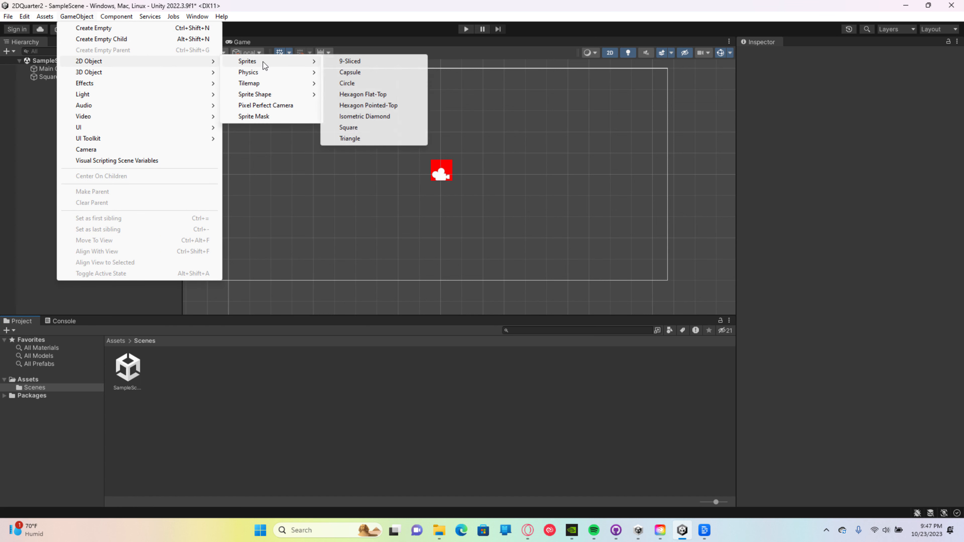
{"action": "left_click", "coordinate": [358, 128]}
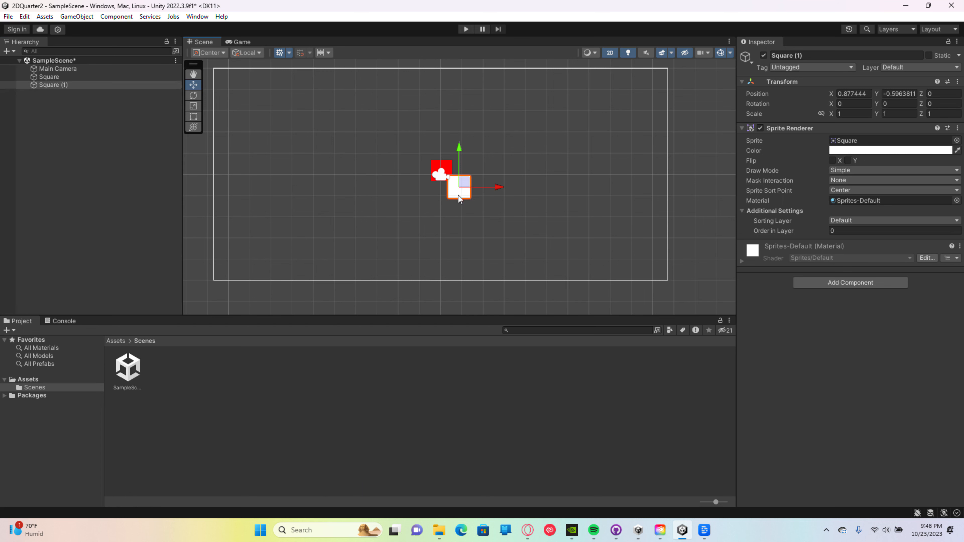
Step: Move the new white square away from the red square, to about X 4.76, Y 0.16
{"action": "left_click", "coordinate": [498, 196]}
{"action": "left_click", "coordinate": [461, 197]}
{"action": "left_click", "coordinate": [469, 198]}
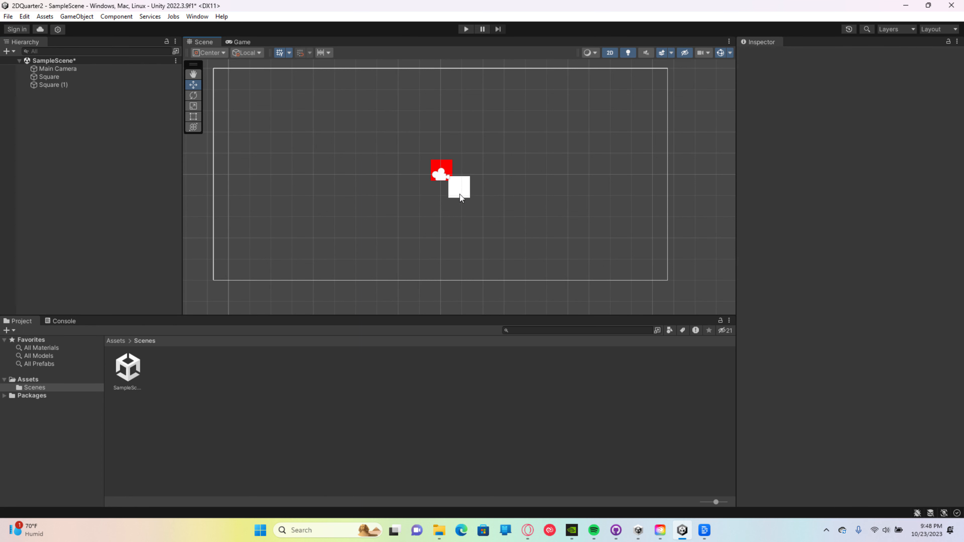
{"action": "left_click", "coordinate": [459, 194]}
{"action": "left_click_drag", "start_coordinate": [492, 187], "coordinate": [575, 192]}
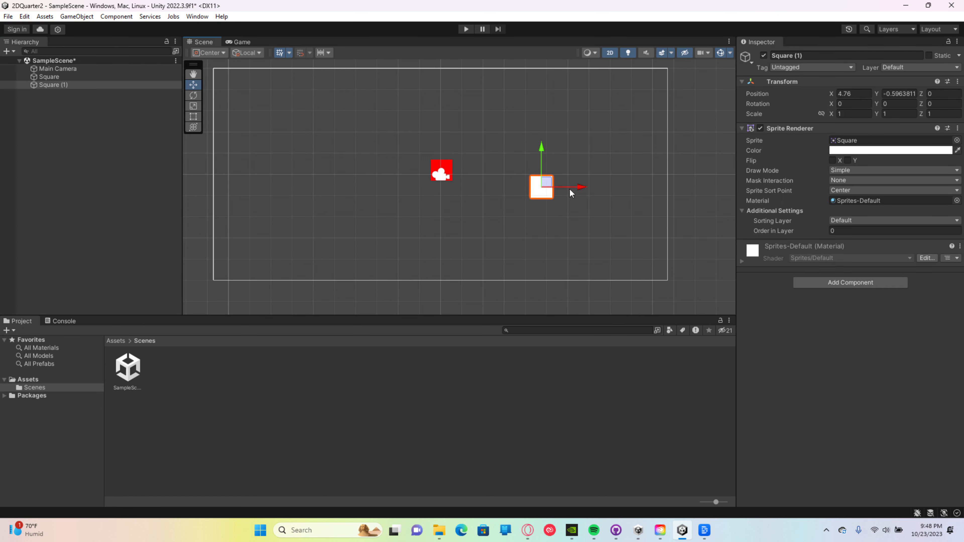
{"action": "left_click_drag", "start_coordinate": [540, 148], "coordinate": [543, 132]}
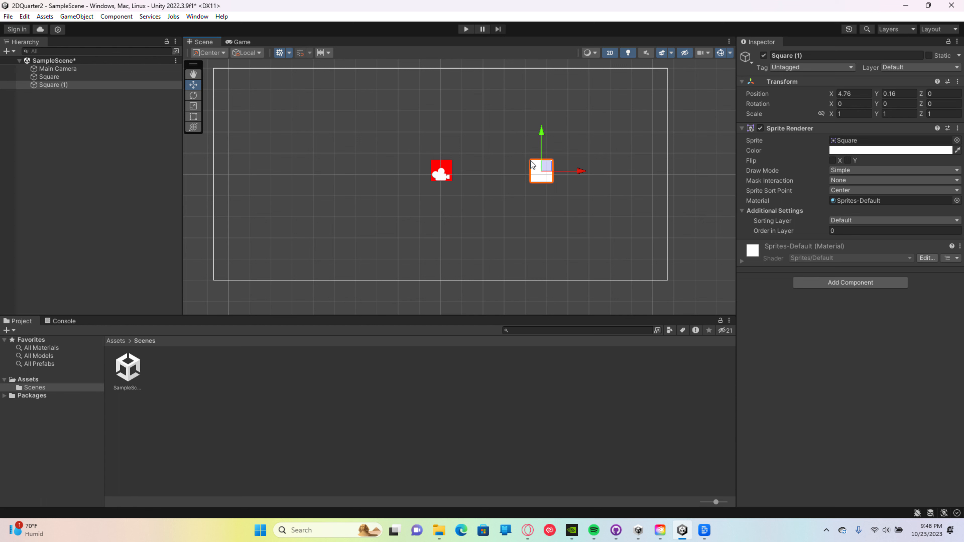
Step: Stretch the white square into a wide rectangle with a scale of about 8.38 by 2.51
{"action": "left_click", "coordinate": [193, 95]}
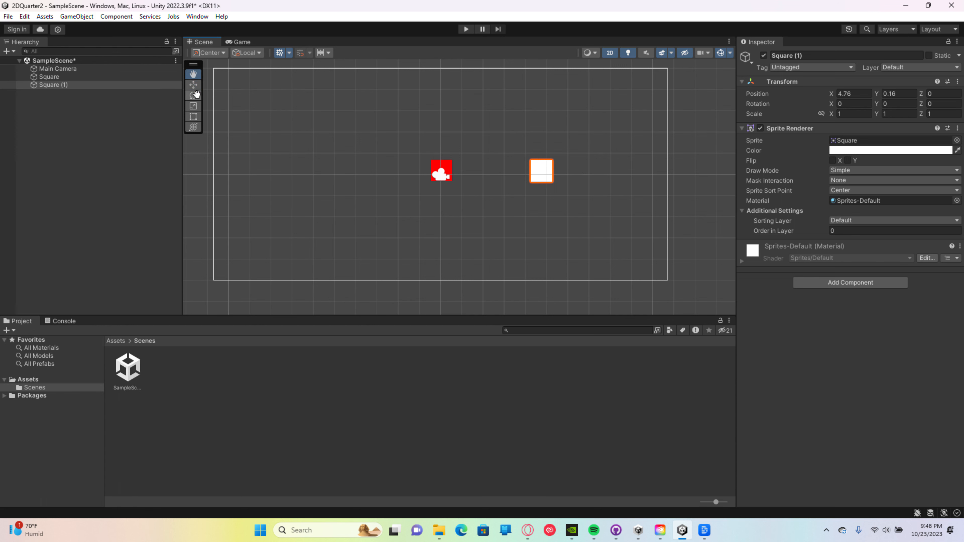
{"action": "left_click", "coordinate": [193, 106]}
{"action": "left_click_drag", "start_coordinate": [541, 171], "coordinate": [661, 140]}
{"action": "left_click", "coordinate": [201, 116]}
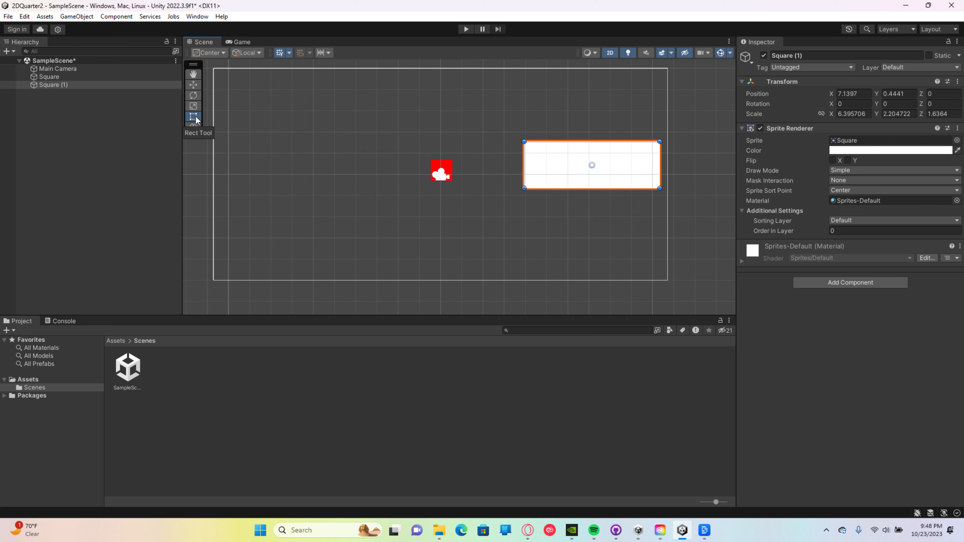
{"action": "left_click_drag", "start_coordinate": [522, 140], "coordinate": [481, 134]}
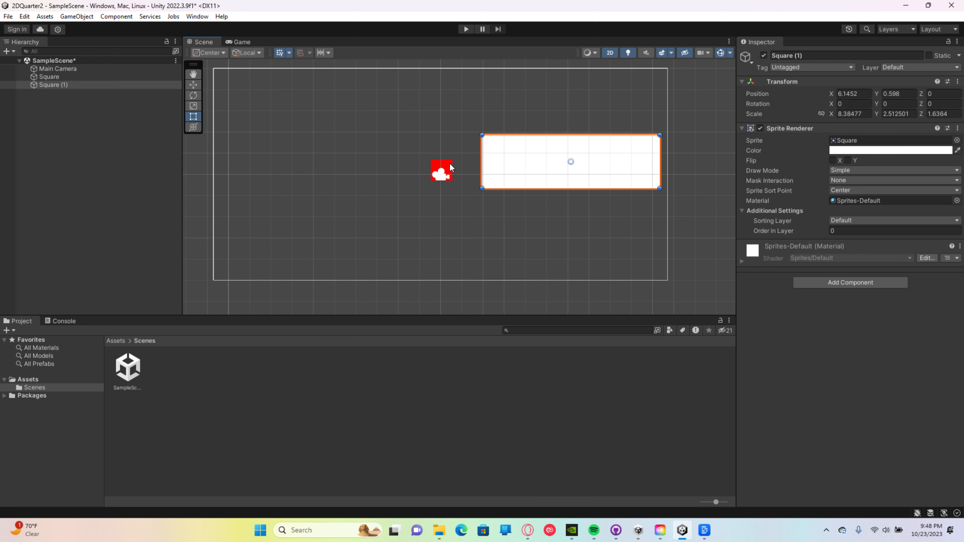
Step: Play-test the scene by steering the red square over and around the white rectangle, and stop the game
{"action": "left_click", "coordinate": [442, 163]}
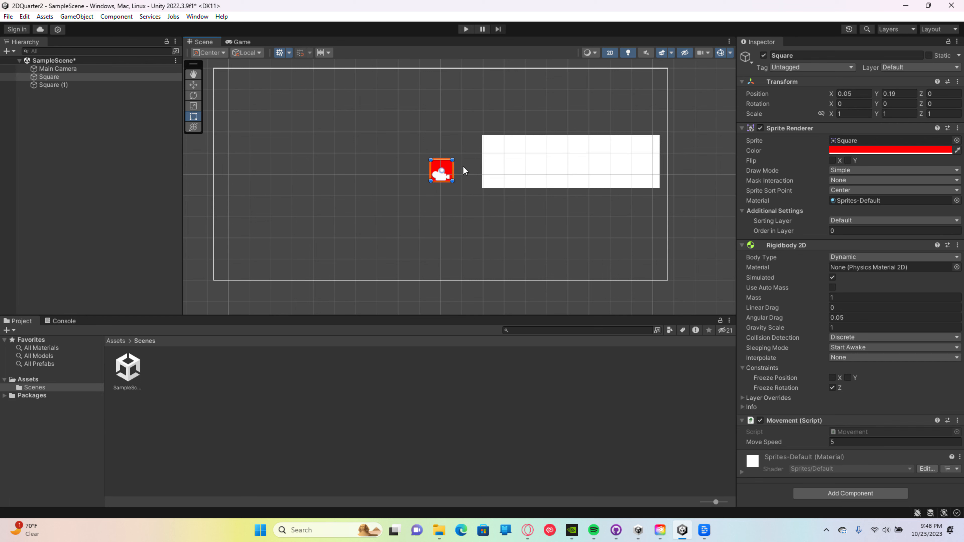
{"action": "left_click", "coordinate": [464, 29]}
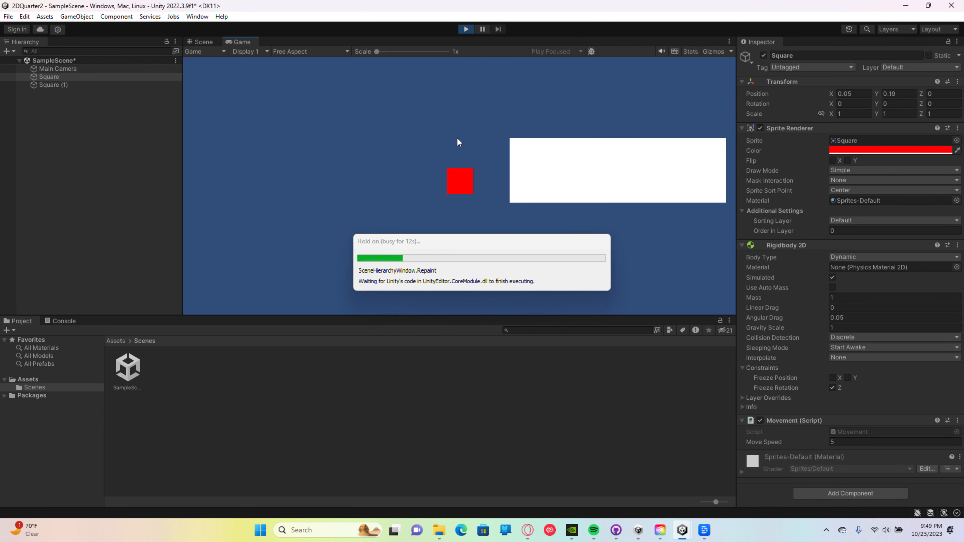
{"action": "key", "text": "d"}
{"action": "key", "text": "w"}
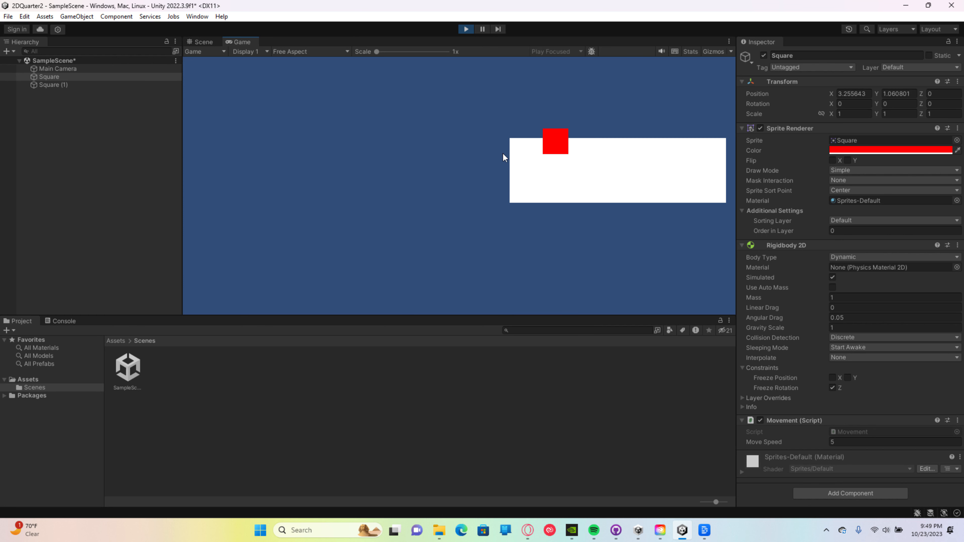
{"action": "key", "text": "s"}
{"action": "key", "text": "a"}
{"action": "key", "text": "w"}
{"action": "key", "text": "d"}
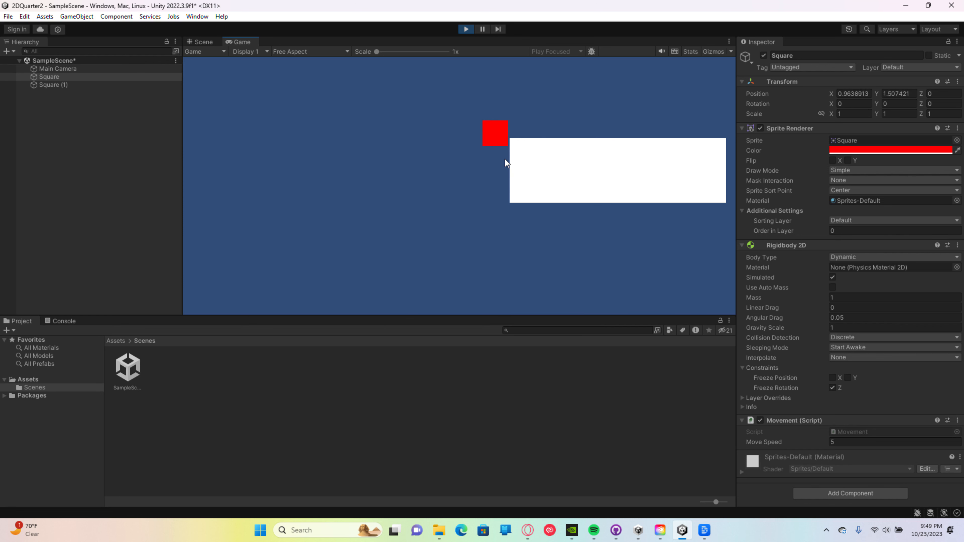
{"action": "key", "text": "s"}
{"action": "key", "text": "a"}
{"action": "key", "text": "w"}
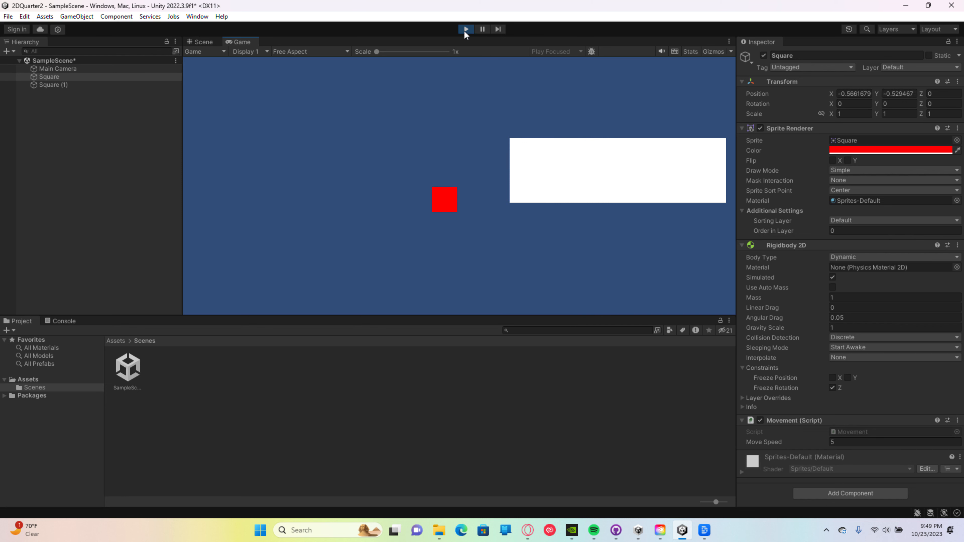
{"action": "key", "text": "d"}
{"action": "key", "text": "w"}
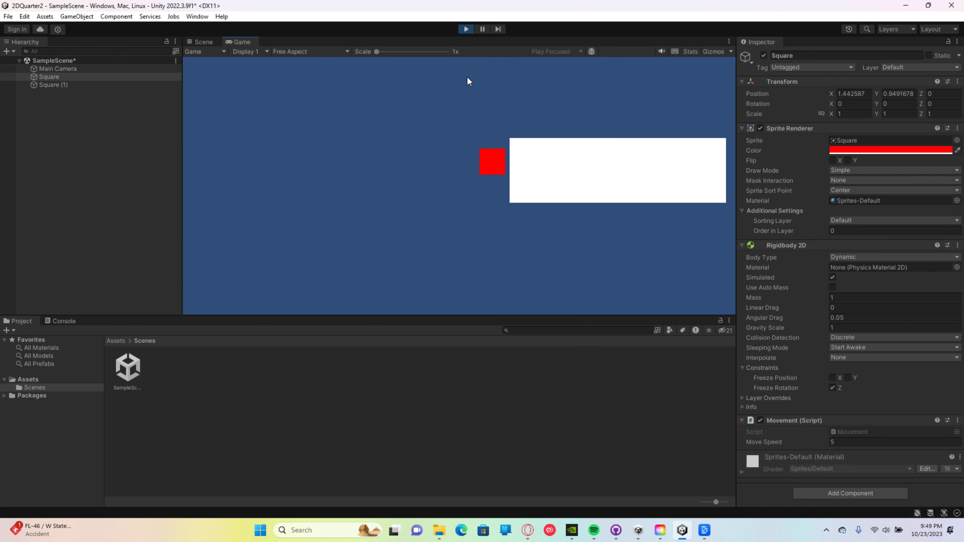
{"action": "key", "text": "a"}
{"action": "left_click", "coordinate": [466, 30]}
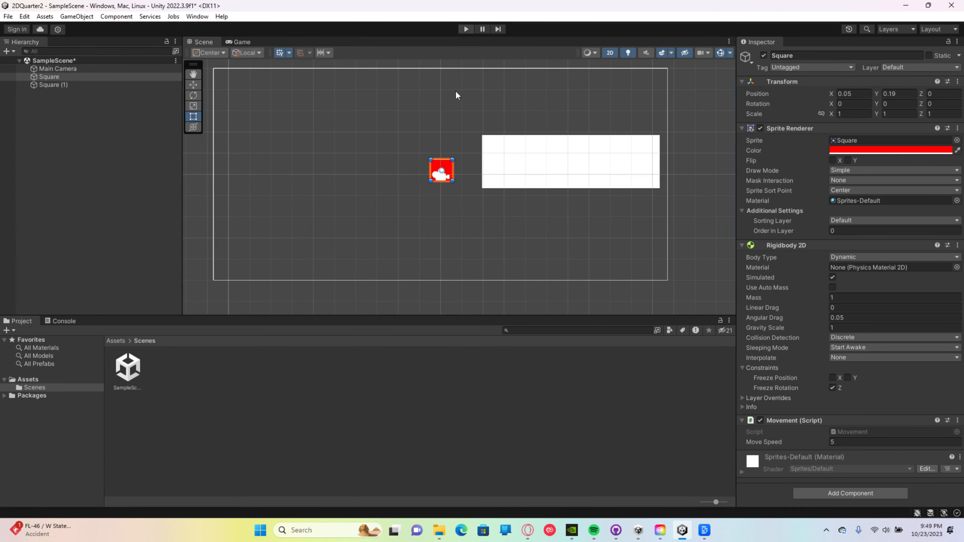
Step: Add a Box Collider 2D component to the white rectangle
{"action": "left_click", "coordinate": [544, 161]}
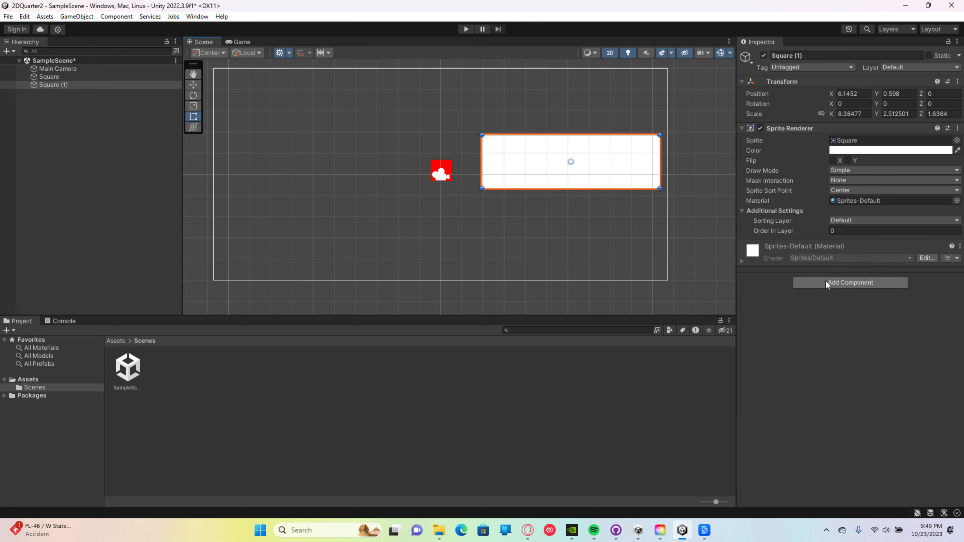
{"action": "left_click", "coordinate": [838, 283]}
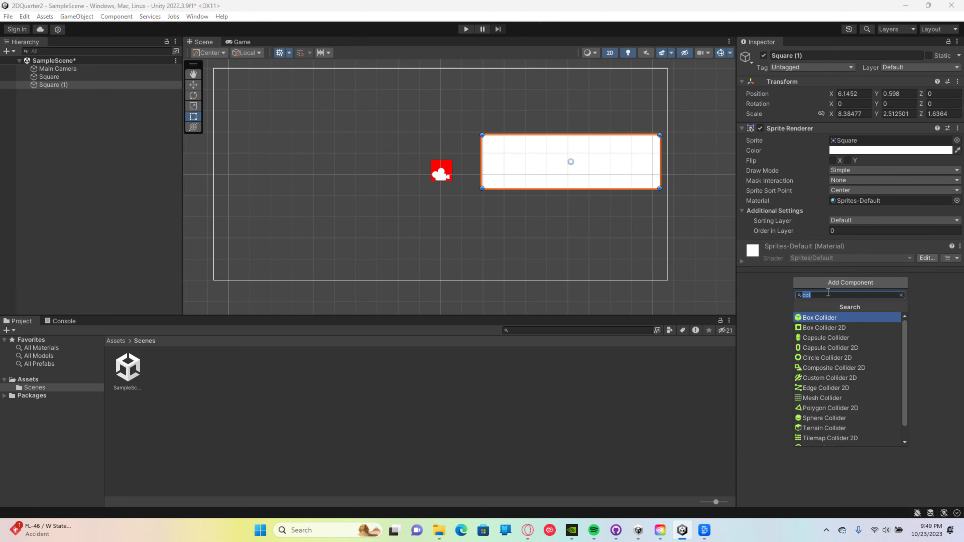
{"action": "key", "text": "BackSpace"}
{"action": "type", "text": "col"}
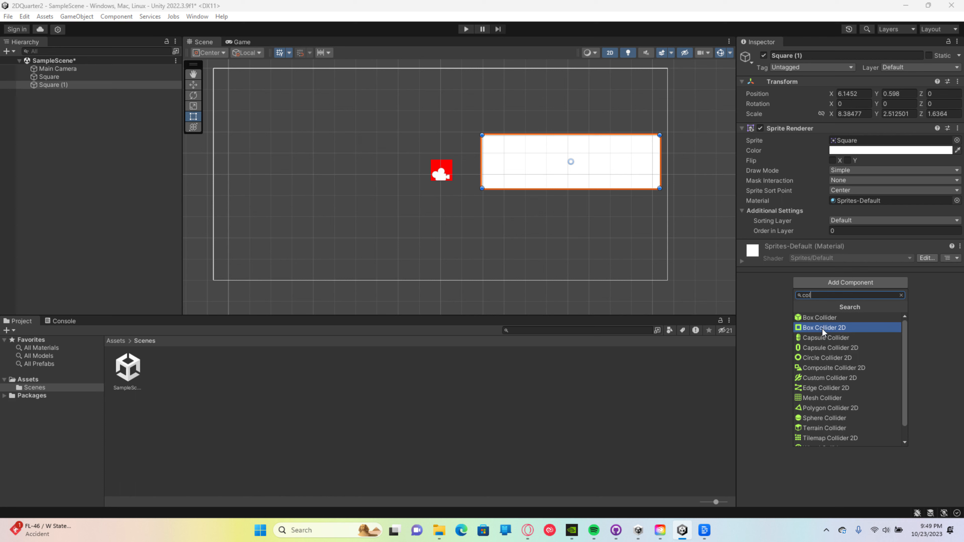
{"action": "left_click", "coordinate": [831, 327]}
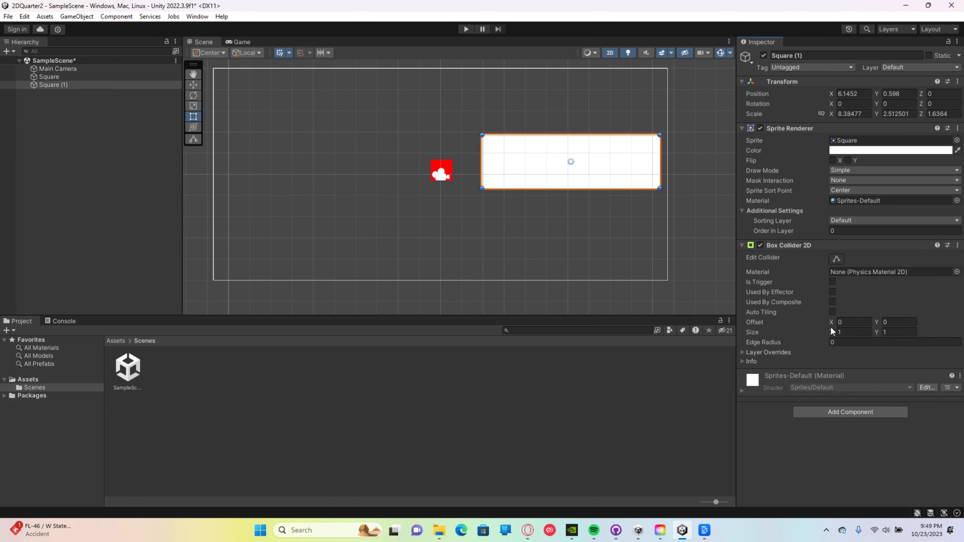
Step: Lower the white rectangle's upper edge with the Rect Tool, giving a Y scale of about 2.25
{"action": "left_click", "coordinate": [599, 224]}
{"action": "left_click", "coordinate": [556, 175]}
{"action": "left_click", "coordinate": [193, 85]}
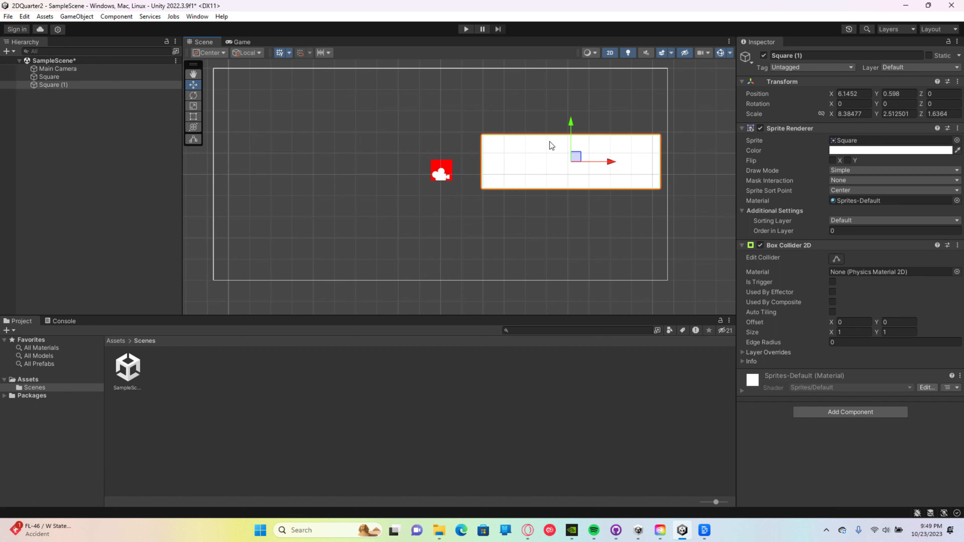
{"action": "left_click", "coordinate": [194, 117]}
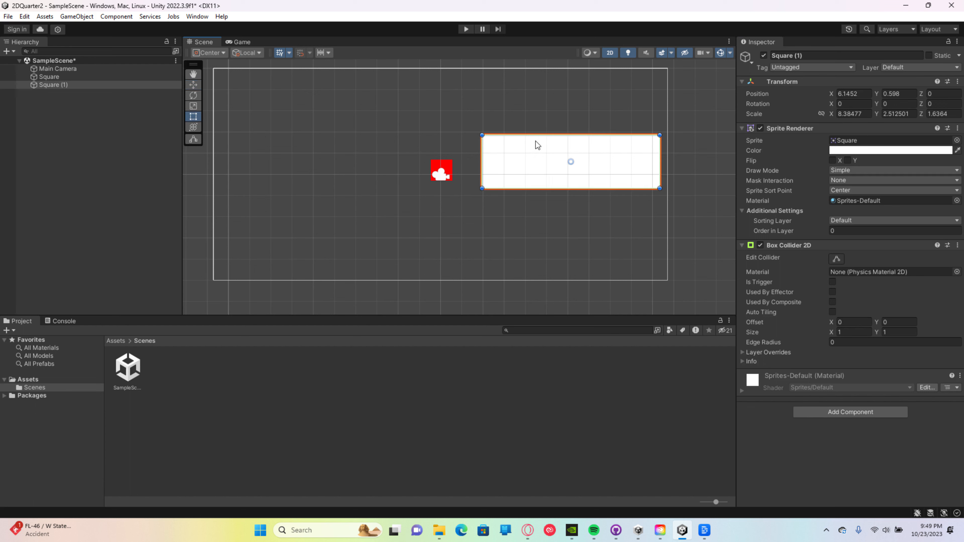
{"action": "mouse_move", "coordinate": [543, 135]}
{"action": "left_mouse_down"}
{"action": "mouse_move", "coordinate": [544, 149]}
{"action": "mouse_move", "coordinate": [545, 141]}
{"action": "left_mouse_up"}
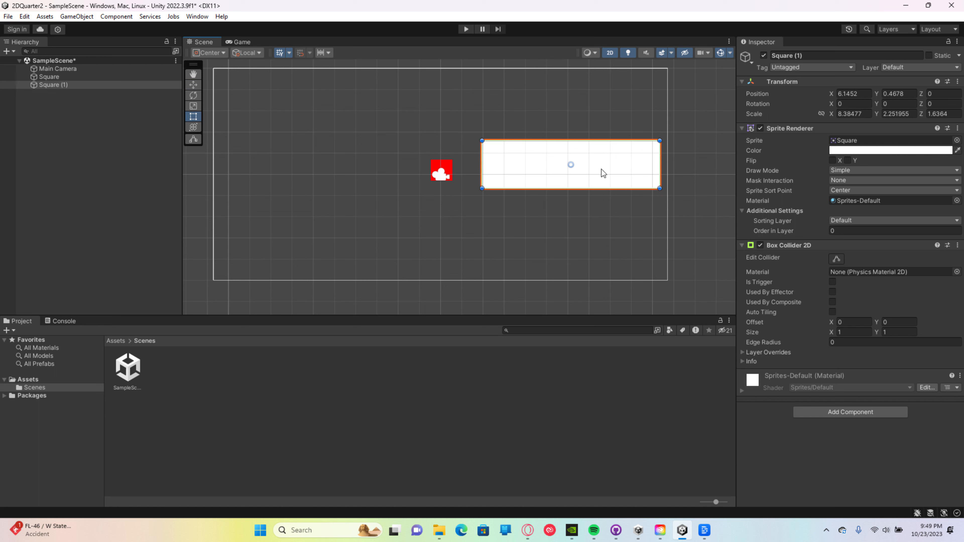
Step: Try shrinking the white rectangle's box collider to a height of about 0.48, and restore its Y size to 1
{"action": "left_click", "coordinate": [836, 259]}
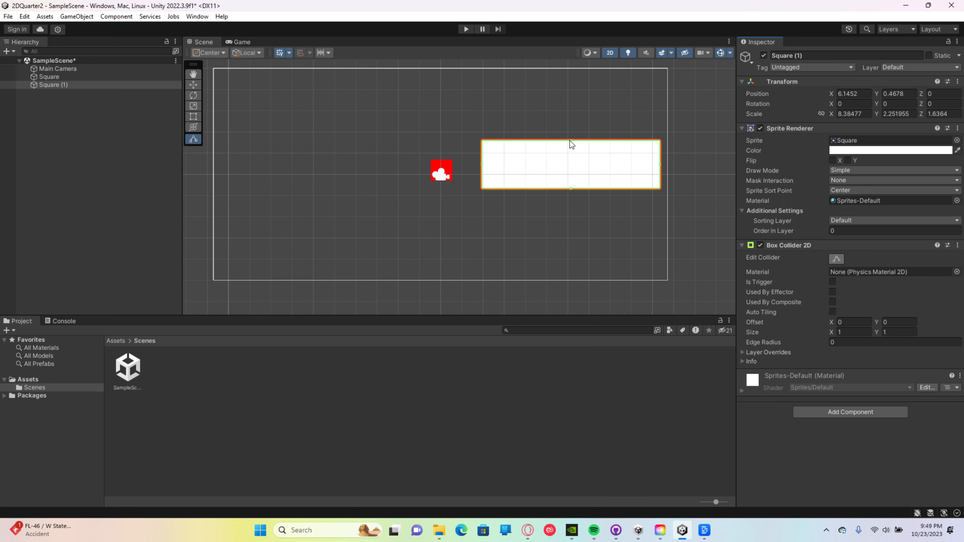
{"action": "left_click_drag", "start_coordinate": [571, 140], "coordinate": [569, 165]}
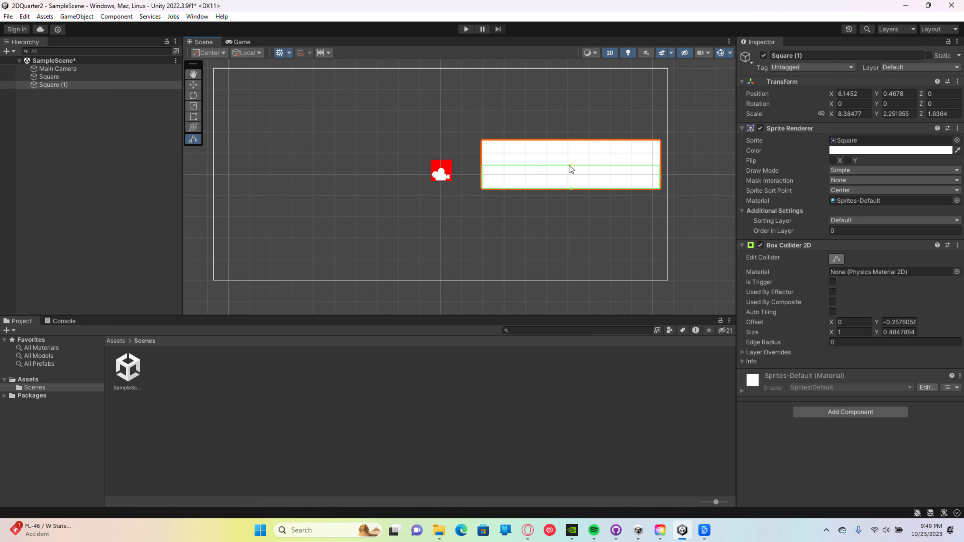
{"action": "left_click_drag", "start_coordinate": [569, 165], "coordinate": [570, 140]}
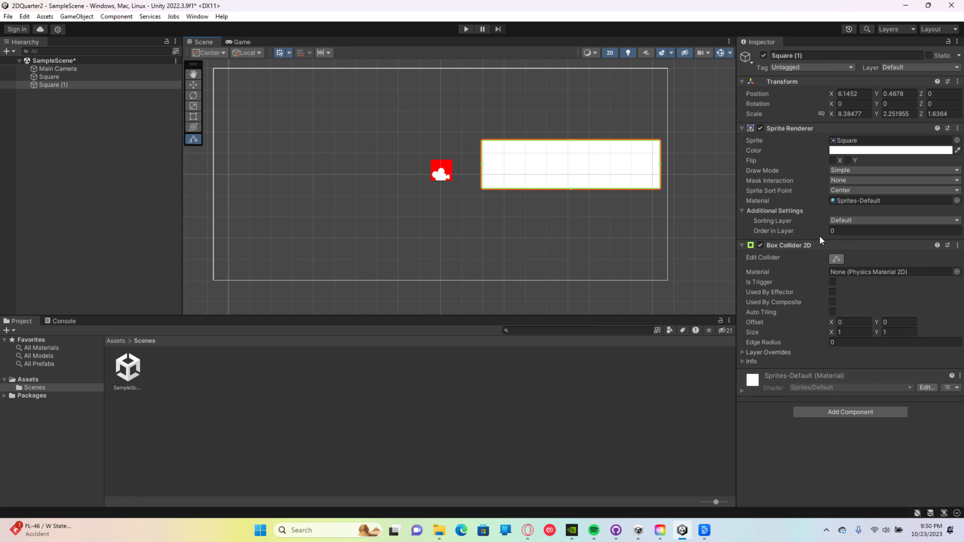
Step: Play-test the red square against the white rectangle with only the rectangle having a collider, and stop the game
{"action": "left_click", "coordinate": [465, 29]}
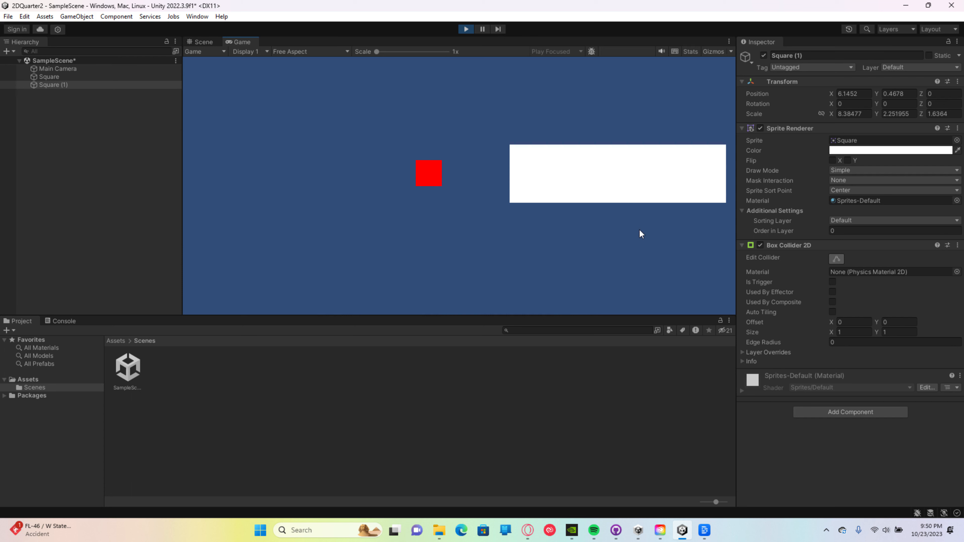
{"action": "key", "text": "d"}
{"action": "key", "text": "w"}
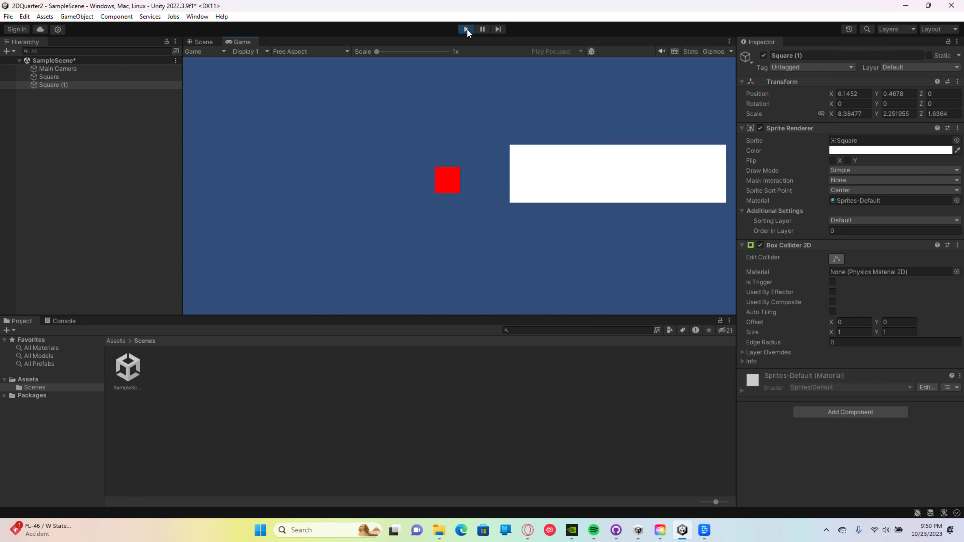
{"action": "key", "text": "d"}
{"action": "key", "text": "w"}
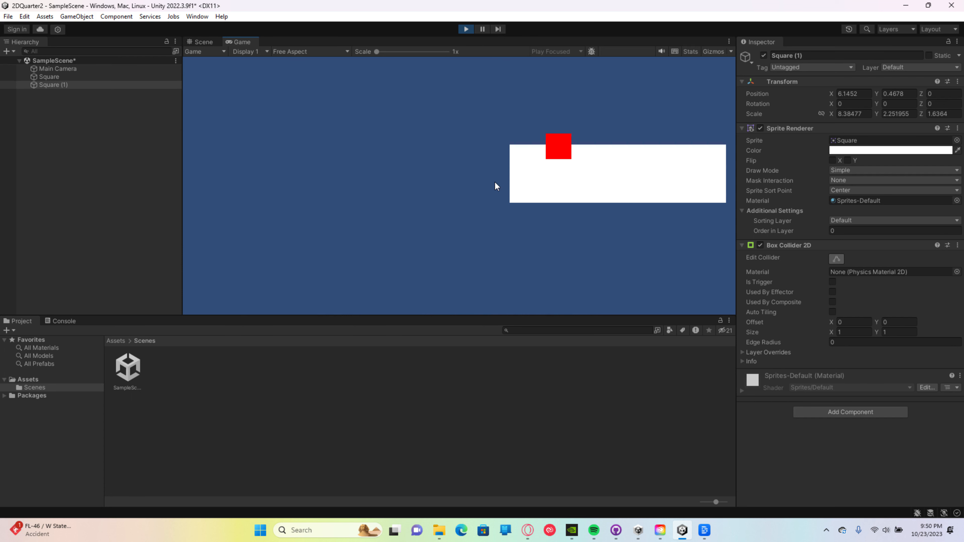
{"action": "key", "text": "a"}
{"action": "key", "text": "s"}
{"action": "key", "text": "d"}
{"action": "key", "text": "w"}
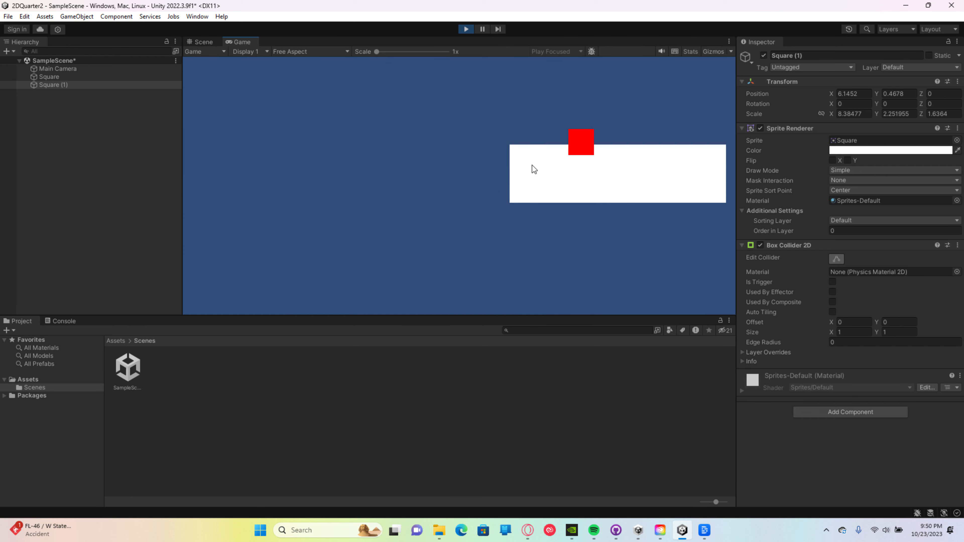
{"action": "key", "text": "a"}
{"action": "key", "text": "s"}
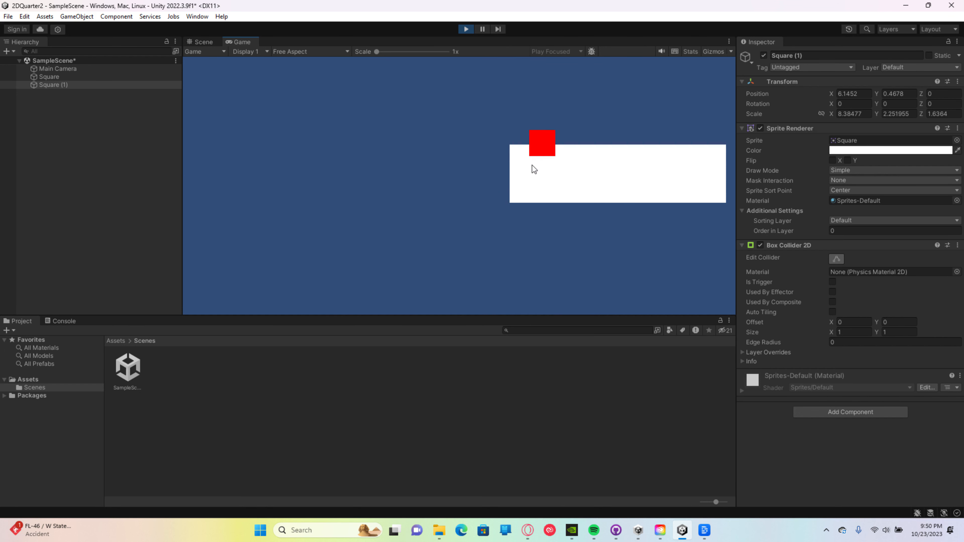
{"action": "key", "text": "s"}
{"action": "key", "text": "a"}
{"action": "key", "text": "w"}
{"action": "left_click", "coordinate": [466, 29]}
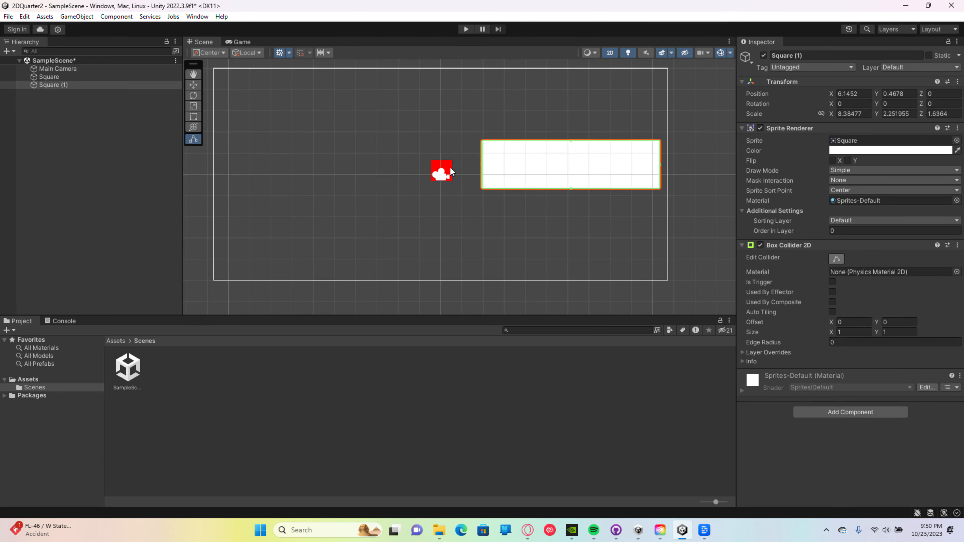
Step: Add a Box Collider 2D to the red square and set its Rigidbody 2D gravity scale to 0
{"action": "left_click", "coordinate": [450, 170]}
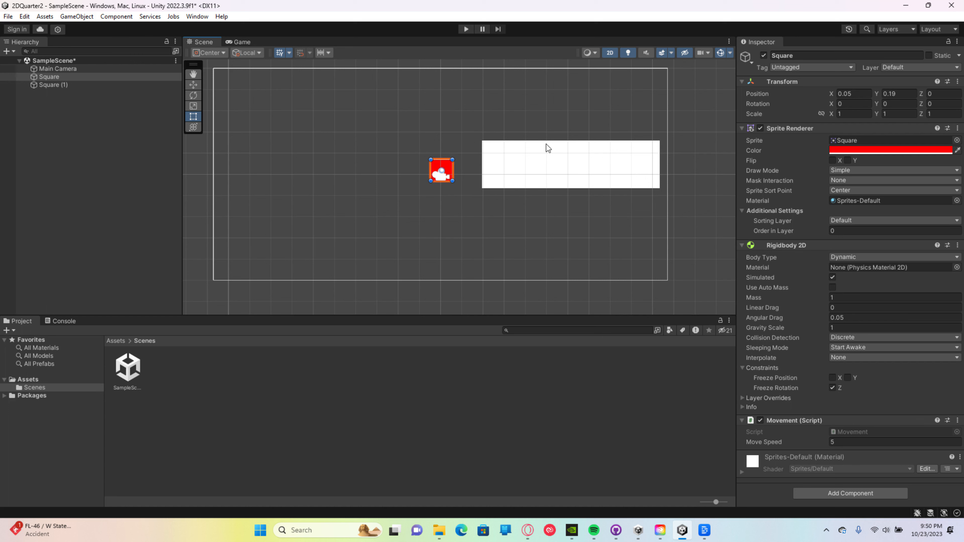
{"action": "left_click", "coordinate": [841, 494]}
{"action": "type", "text": "col"}
{"action": "key", "text": "Down"}
{"action": "key", "text": "Down"}
{"action": "key", "text": "Down"}
{"action": "key", "text": "Down"}
{"action": "left_click", "coordinate": [444, 166]}
{"action": "left_click", "coordinate": [841, 493]}
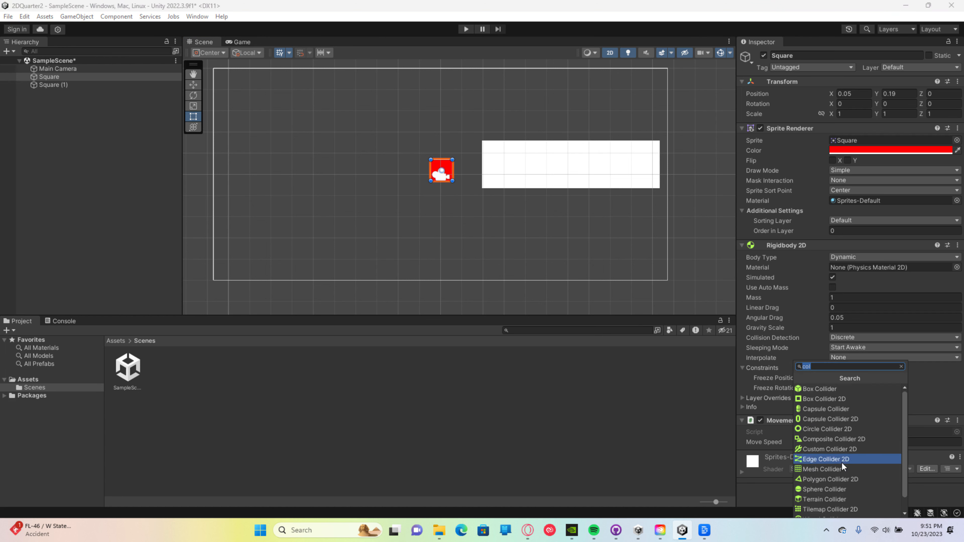
{"action": "left_click", "coordinate": [842, 398]}
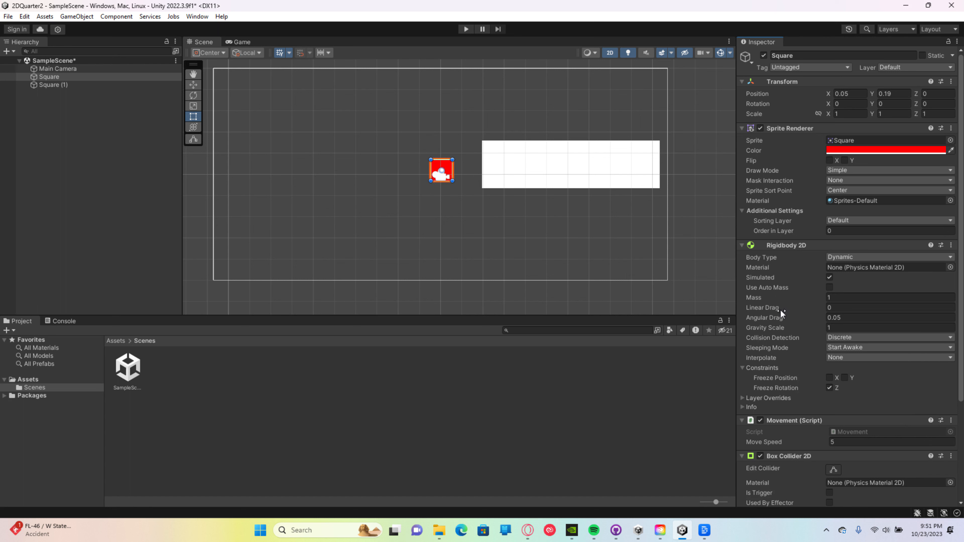
{"action": "left_click", "coordinate": [837, 325]}
{"action": "type", "text": "0"}
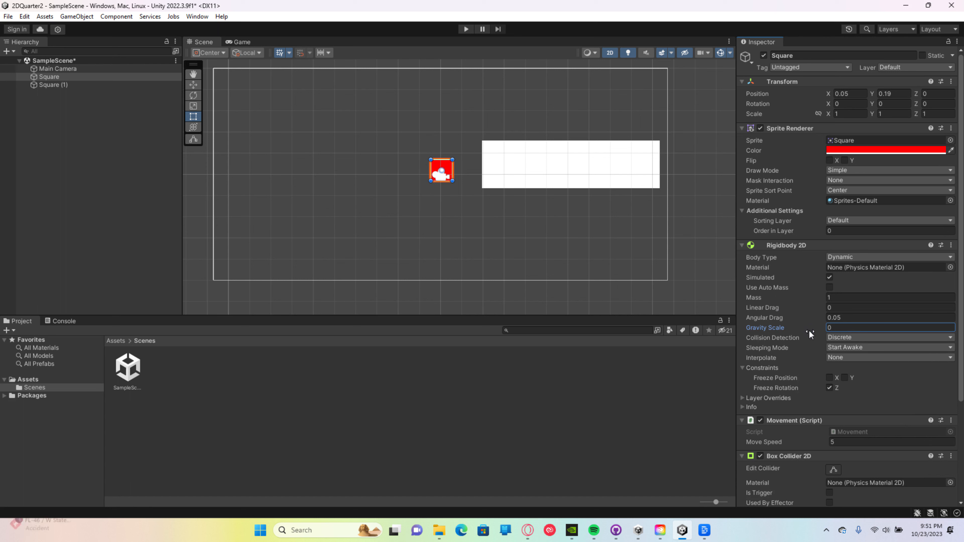
Step: Play-test the collision by steering the red square around and against the white rectangle
{"action": "left_click", "coordinate": [466, 30]}
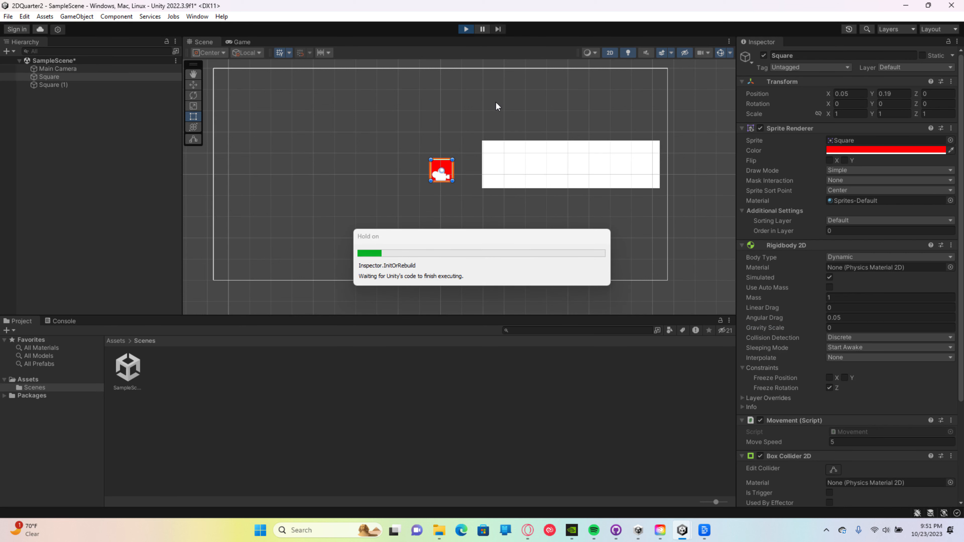
{"action": "key", "text": "a"}
{"action": "key", "text": "s"}
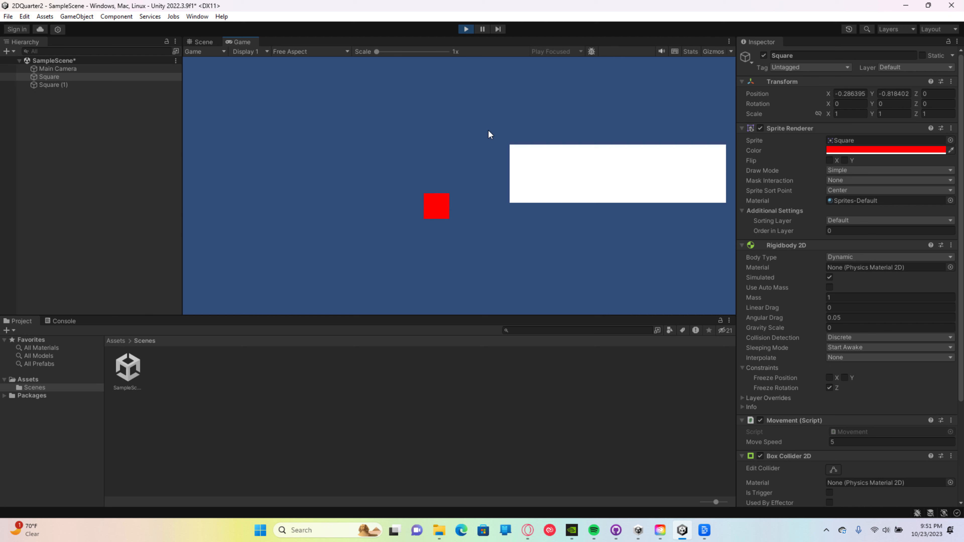
{"action": "key", "text": "w"}
{"action": "key", "text": "d"}
{"action": "key", "text": "a"}
{"action": "key", "text": "s"}
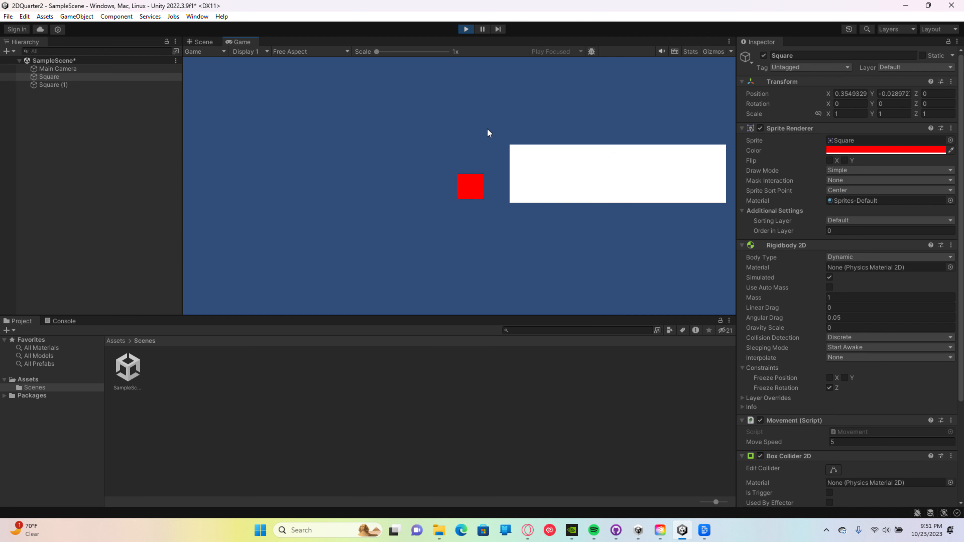
{"action": "key", "text": "d"}
{"action": "key", "text": "w"}
{"action": "key", "text": "s"}
{"action": "key", "text": "w"}
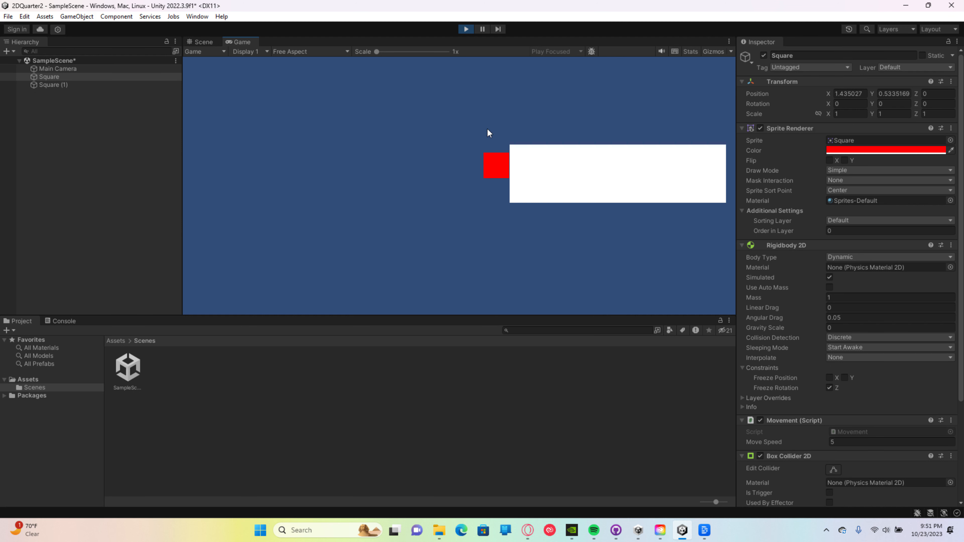
{"action": "key", "text": "s"}
{"action": "key", "text": "a"}
{"action": "key", "text": "d"}
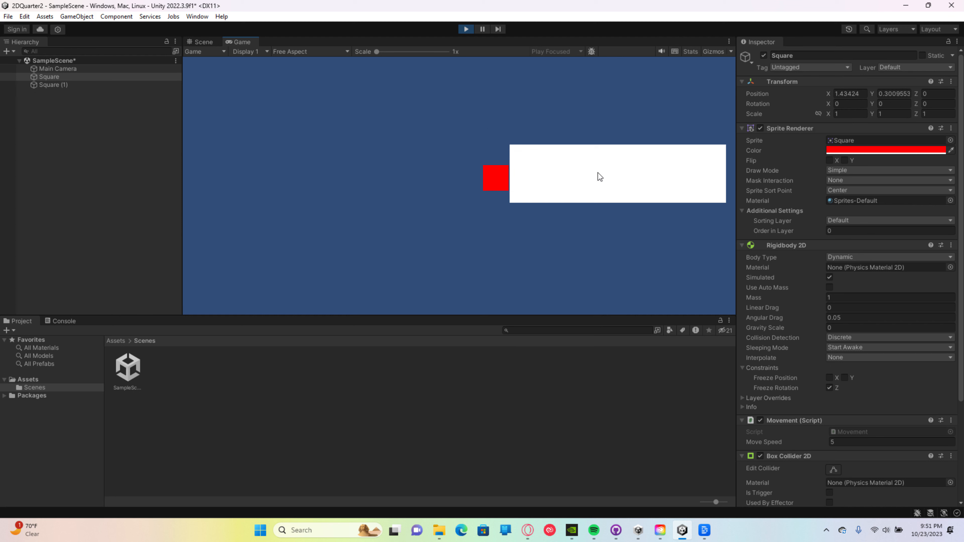
{"action": "key", "text": "a"}
{"action": "key", "text": "d"}
Step: Turn off Freeze Rotation Z on the red square, test its collisions with the white rectangle, and stop the game
{"action": "left_click", "coordinate": [832, 389]}
{"action": "left_click", "coordinate": [506, 179]}
{"action": "key", "text": "d"}
{"action": "key", "text": "w"}
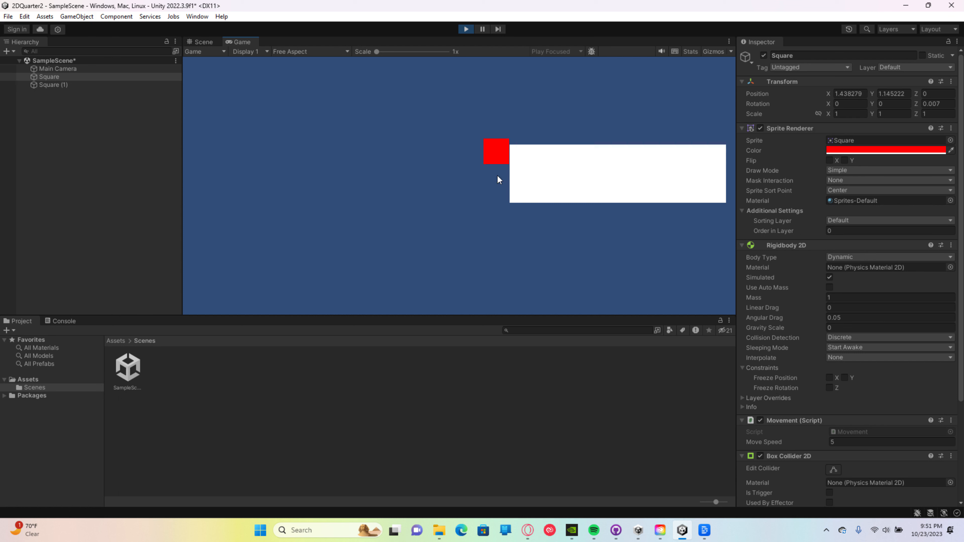
{"action": "key", "text": "s"}
{"action": "key", "text": "w"}
{"action": "key", "text": "d"}
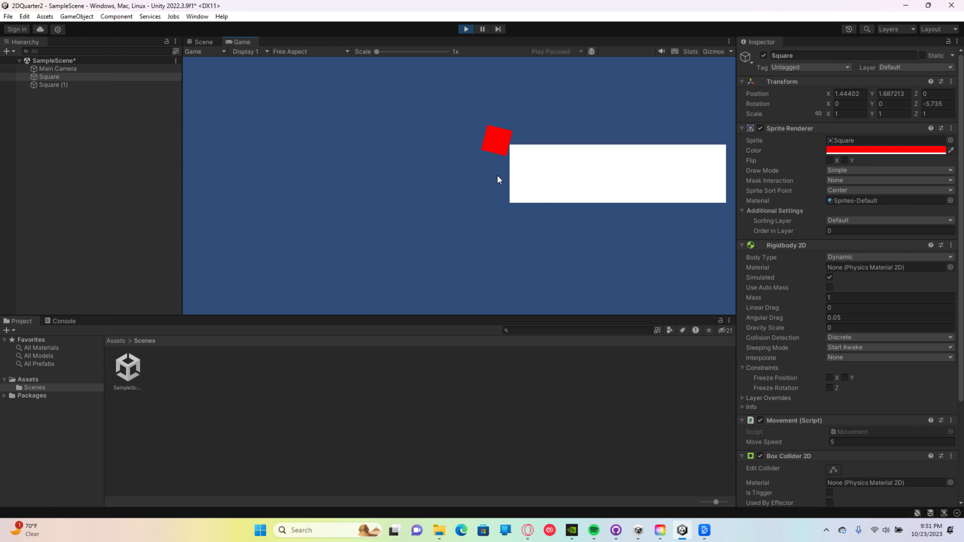
{"action": "key", "text": "s"}
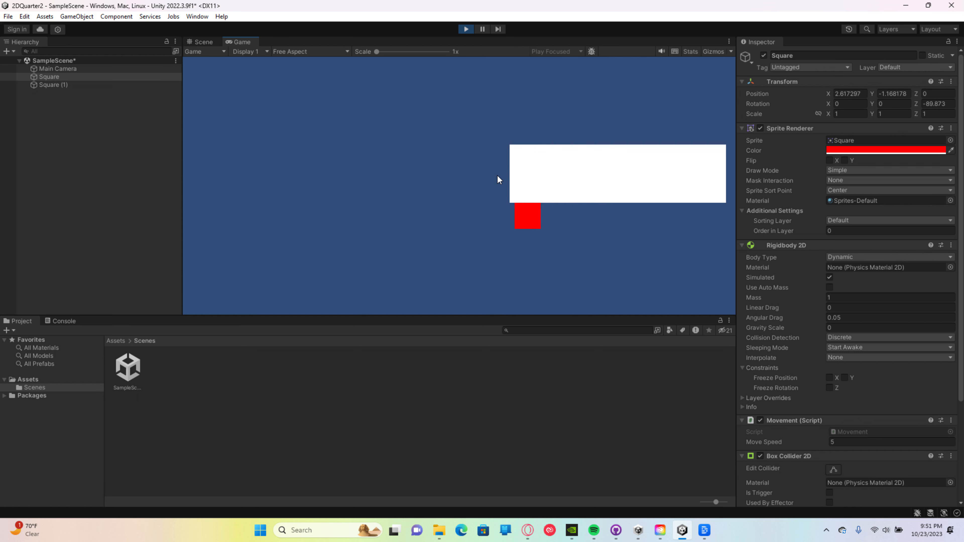
{"action": "key", "text": "w"}
{"action": "key", "text": "d"}
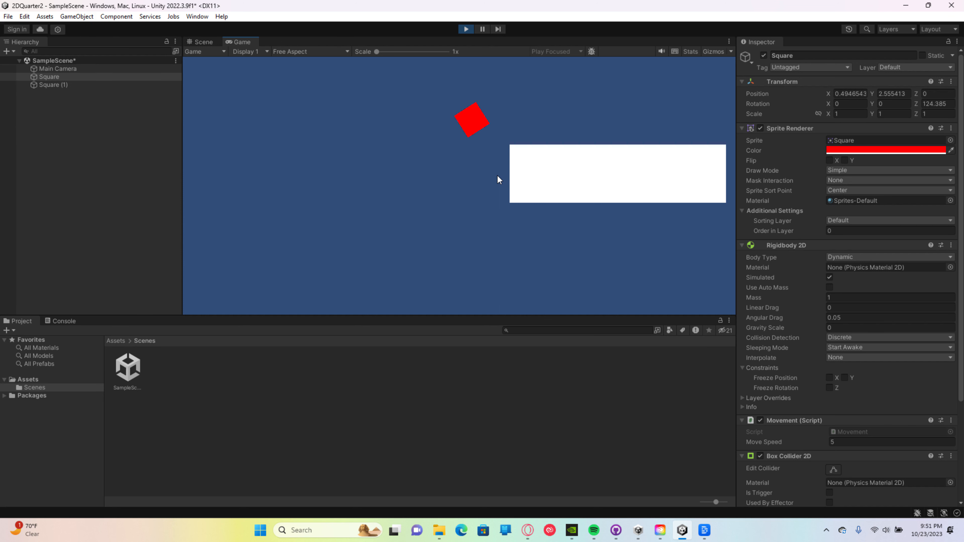
{"action": "key", "text": "s"}
{"action": "key", "text": "d"}
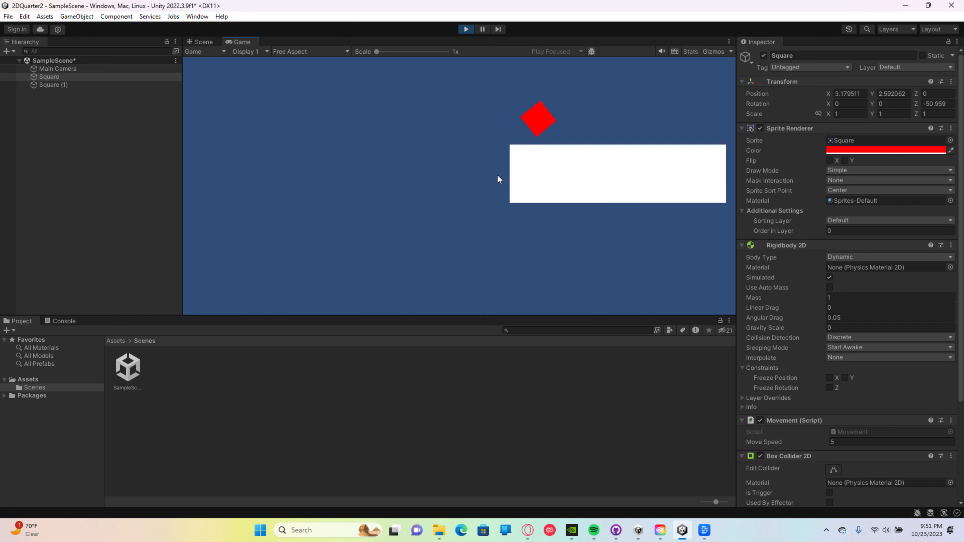
{"action": "key", "text": "s"}
{"action": "key", "text": "s"}
{"action": "key", "text": "d"}
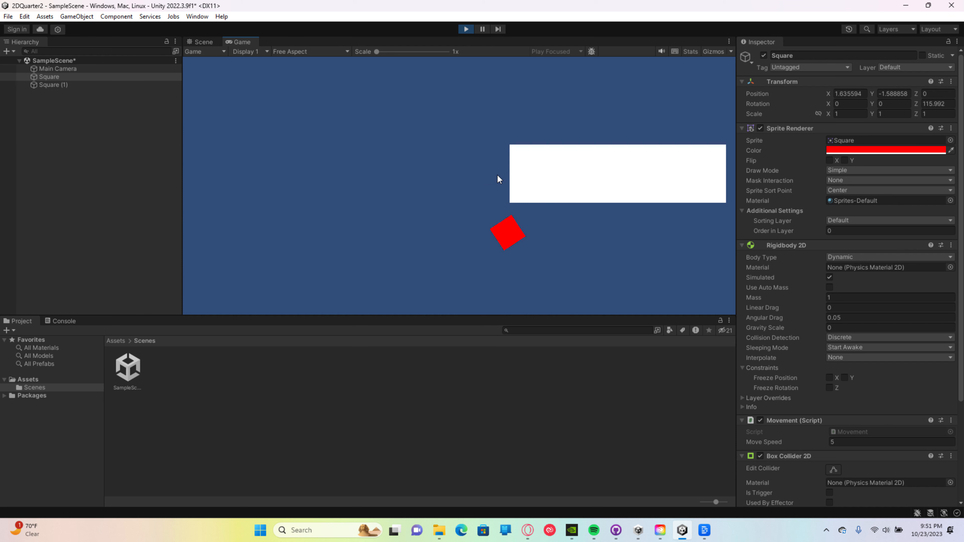
{"action": "key", "text": "a"}
{"action": "key", "text": "w"}
{"action": "key", "text": "d"}
{"action": "key", "text": "w"}
{"action": "key", "text": "d"}
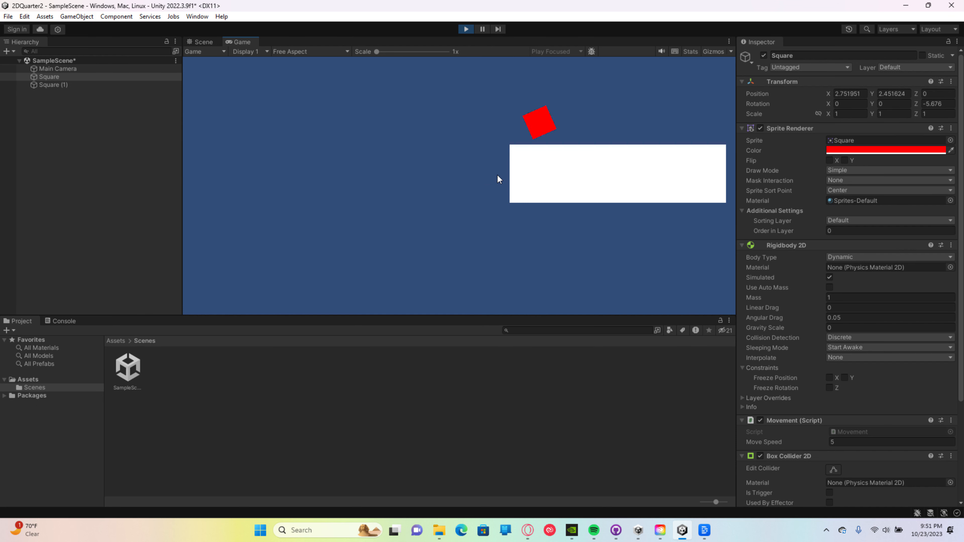
{"action": "key", "text": "a"}
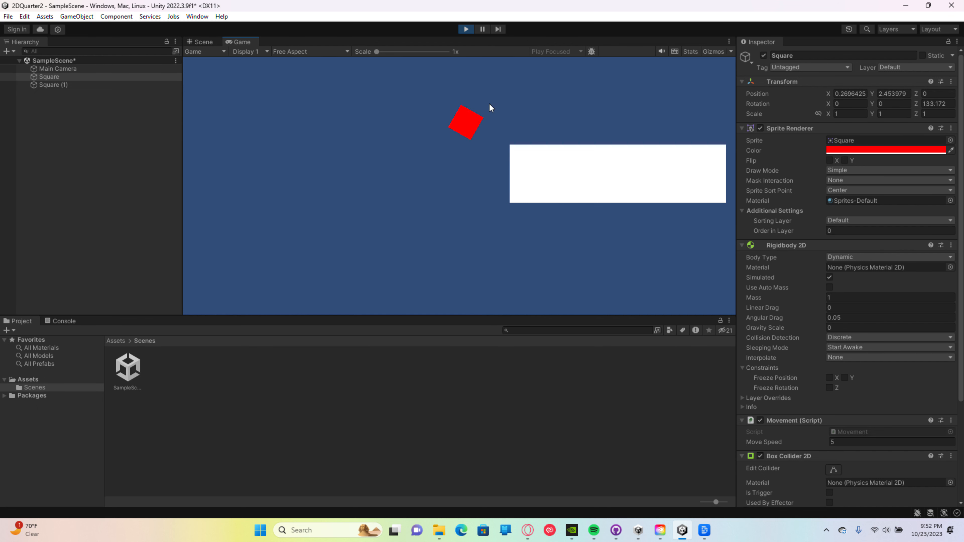
{"action": "key", "text": "s"}
{"action": "key", "text": "d"}
{"action": "key", "text": "a"}
{"action": "key", "text": "w"}
{"action": "key", "text": "w"}
{"action": "key", "text": "d"}
{"action": "left_click", "coordinate": [466, 29]}
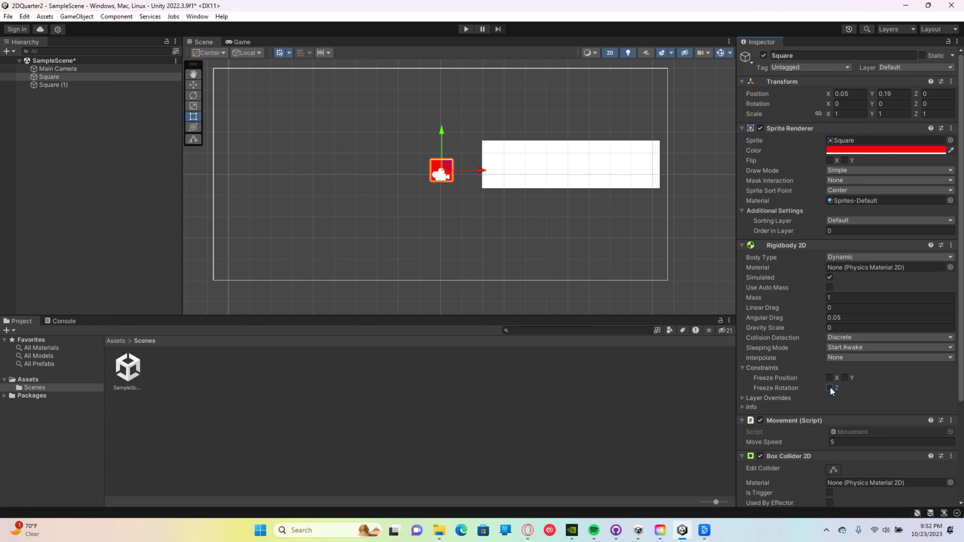
Step: Play-test the red square's collisions against the white rectangle with Freeze Rotation Z enabled, and stop the game
{"action": "left_click", "coordinate": [466, 29]}
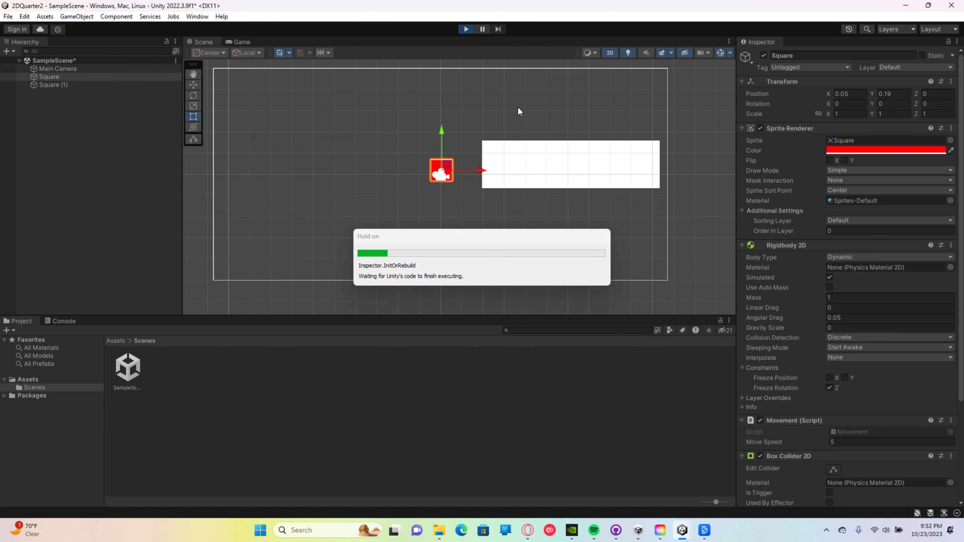
{"action": "key", "text": "d"}
{"action": "key", "text": "w"}
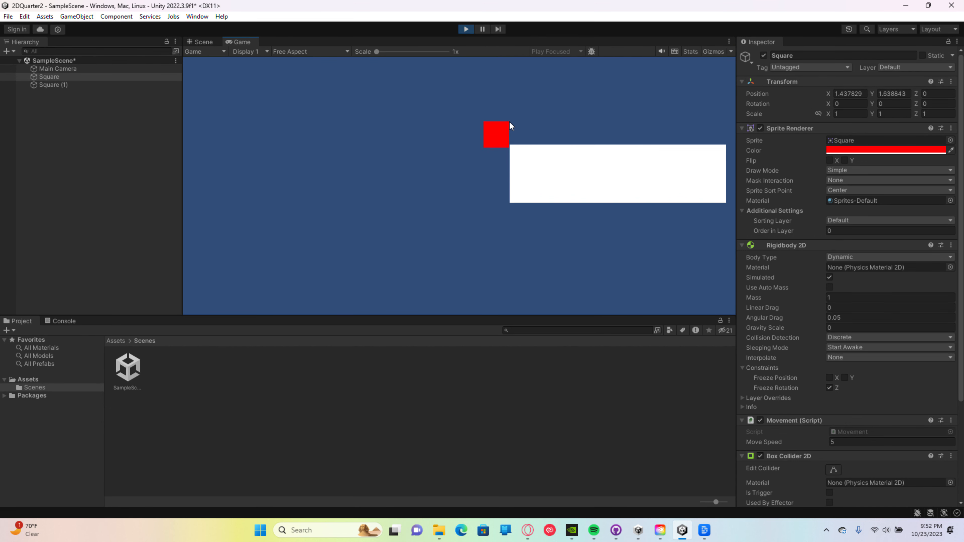
{"action": "key", "text": "s"}
{"action": "key", "text": "a"}
{"action": "key", "text": "d"}
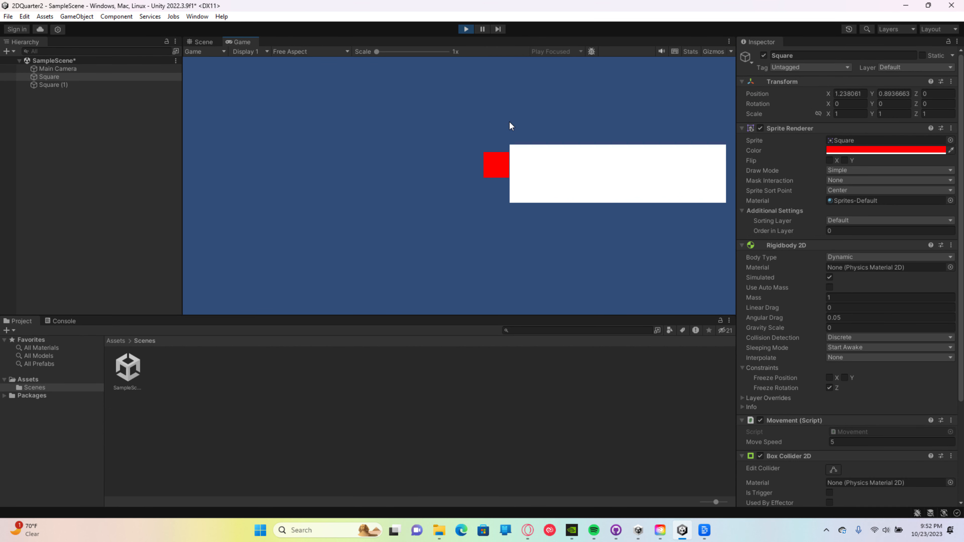
{"action": "key", "text": "w"}
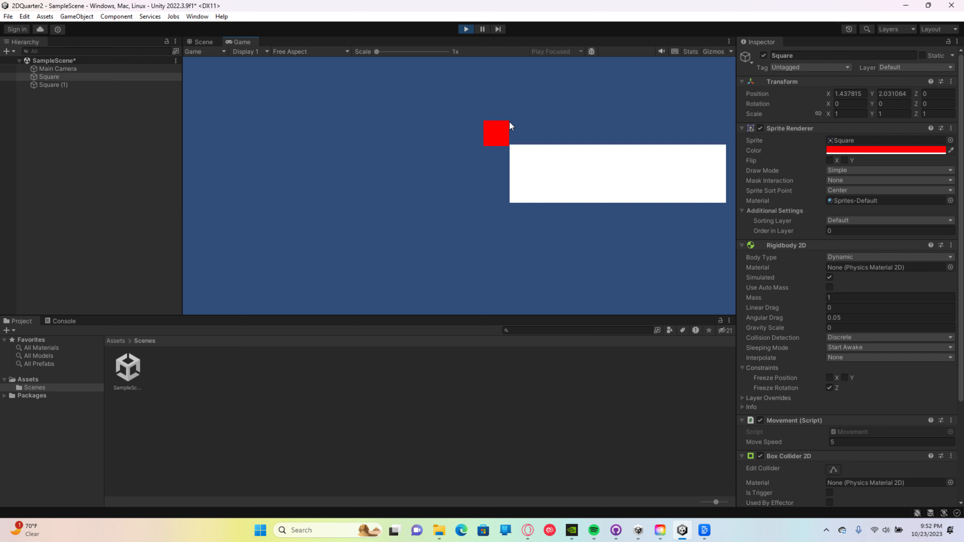
{"action": "key", "text": "w"}
{"action": "key", "text": "d"}
{"action": "key", "text": "a"}
{"action": "key", "text": "s"}
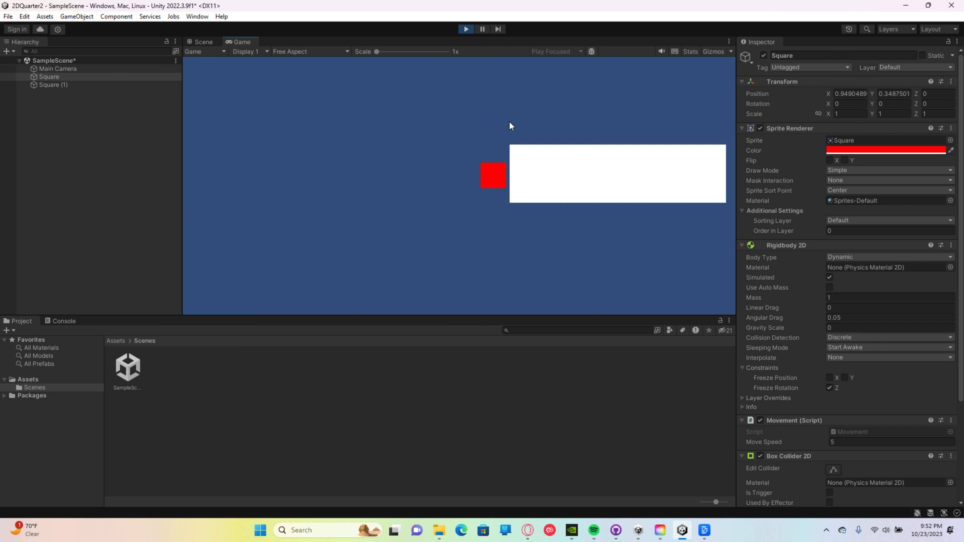
{"action": "key", "text": "w"}
{"action": "key", "text": "d"}
{"action": "key", "text": "a"}
{"action": "key", "text": "s"}
{"action": "key", "text": "d"}
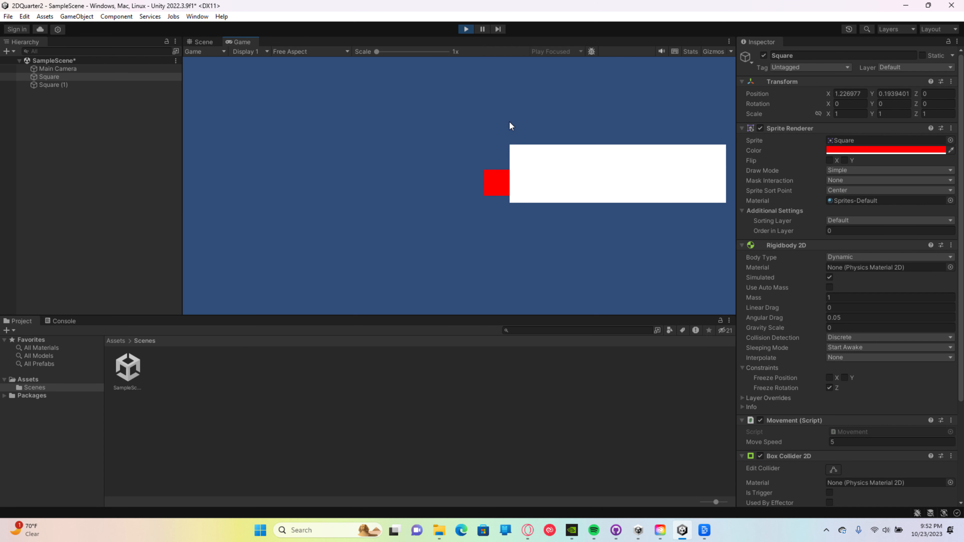
{"action": "key", "text": "w"}
{"action": "key", "text": "d"}
{"action": "key", "text": "a"}
{"action": "key", "text": "s"}
{"action": "key", "text": "d"}
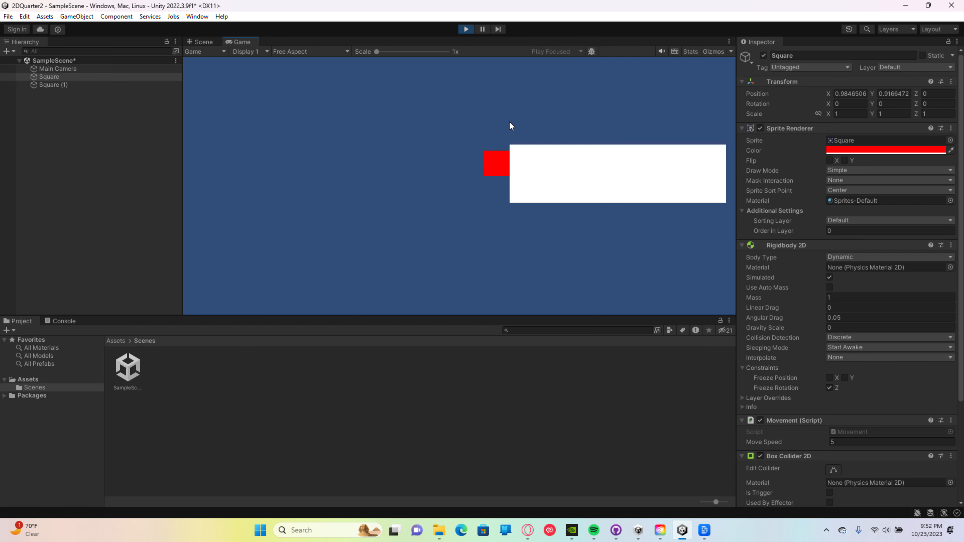
{"action": "key", "text": "w"}
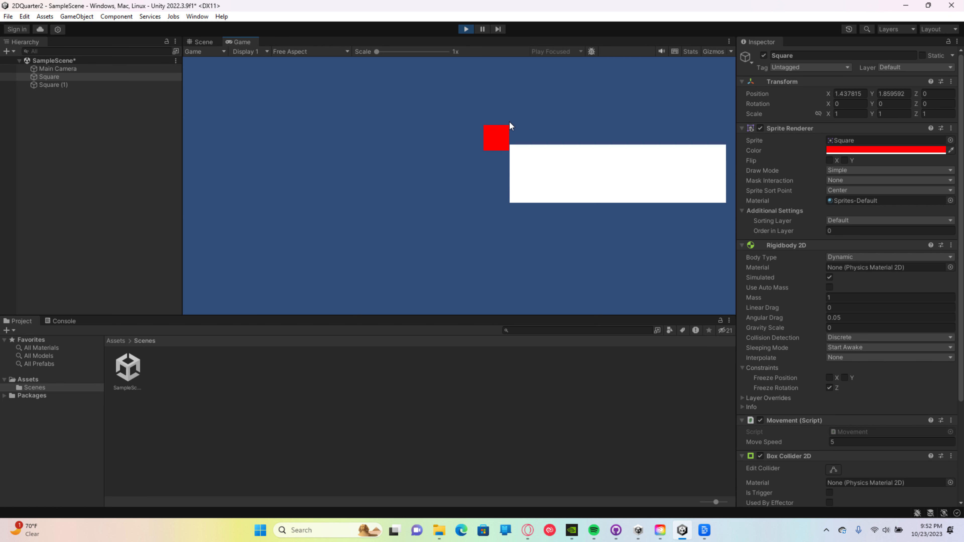
{"action": "key", "text": "w"}
{"action": "key", "text": "d"}
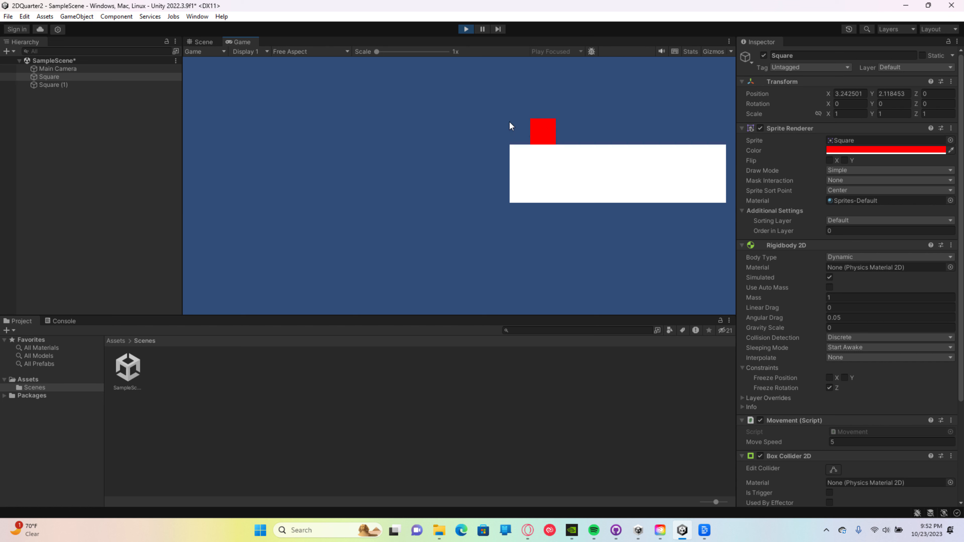
{"action": "key", "text": "a"}
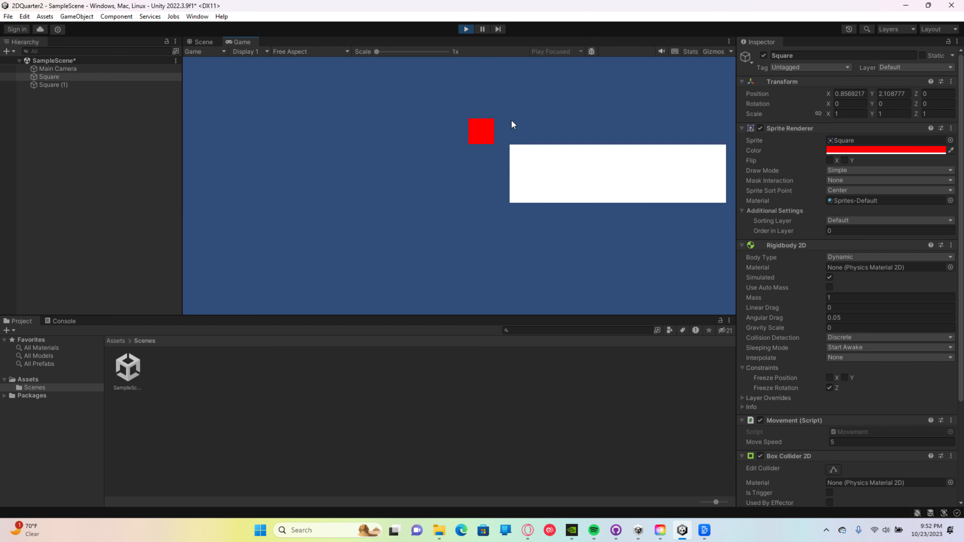
{"action": "key", "text": "s"}
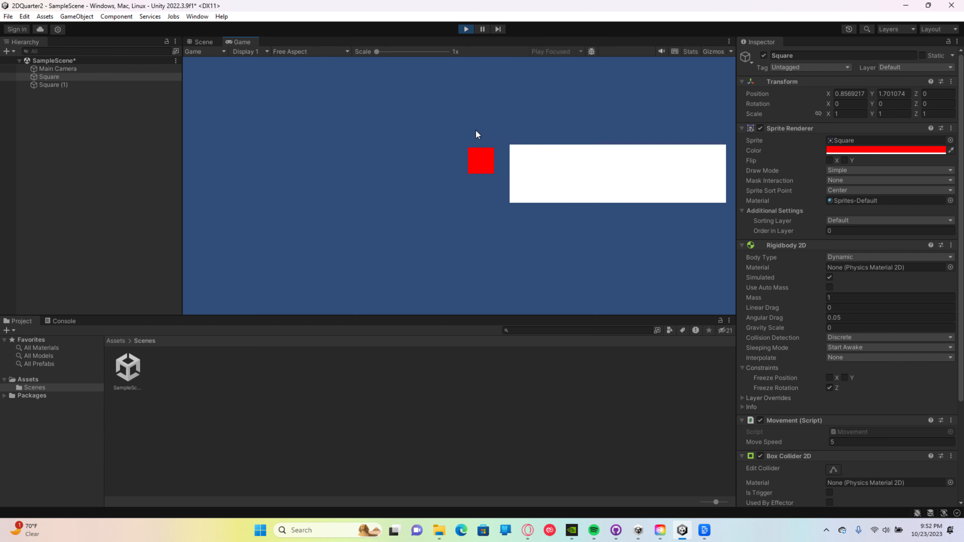
{"action": "key", "text": "a"}
{"action": "key", "text": "w"}
{"action": "key", "text": "d"}
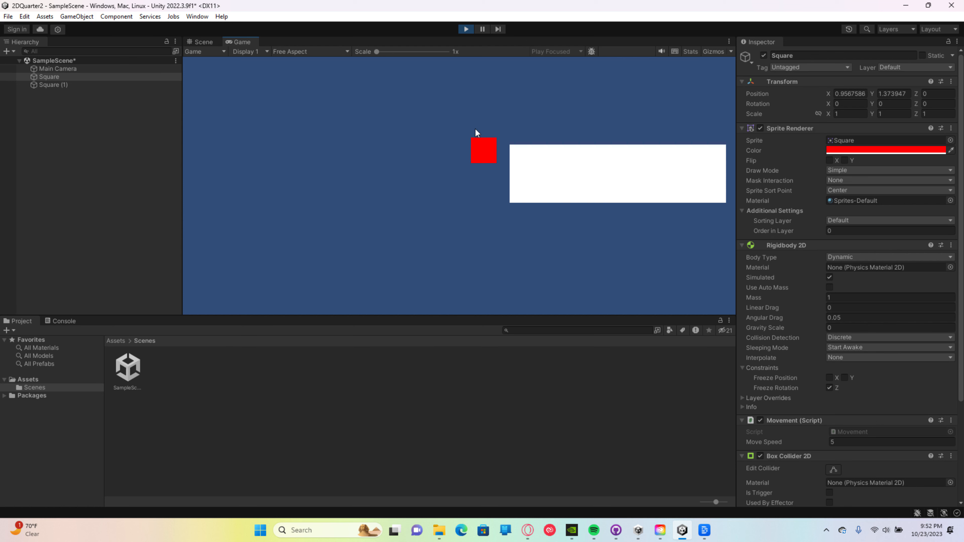
{"action": "key", "text": "a"}
{"action": "left_click", "coordinate": [471, 30]}
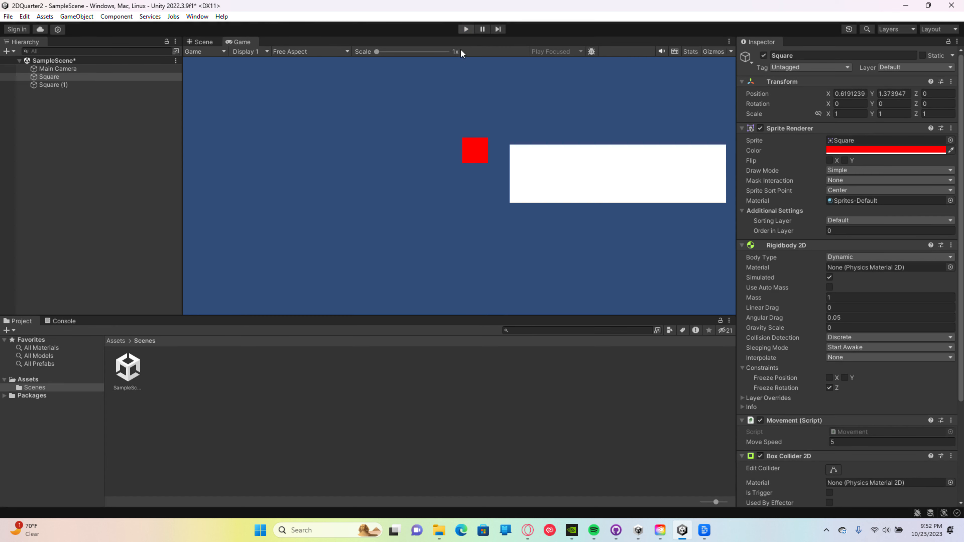
Step: Duplicate the white rectangle and stretch the copy into a floor strip along the camera frame's lower edge, scaled about 21.3 by 0.88
{"action": "left_click", "coordinate": [496, 149]}
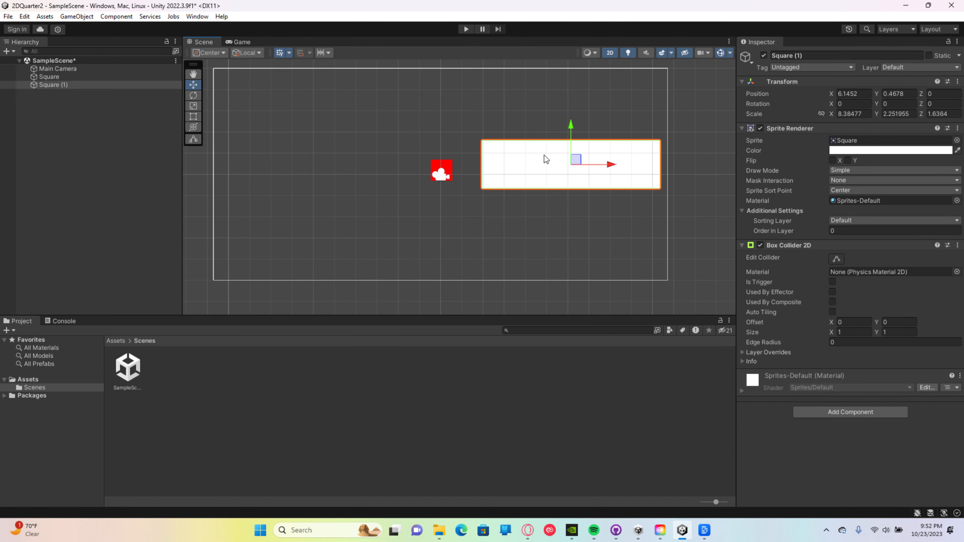
{"action": "key", "text": "ctrl+d"}
{"action": "left_click_drag", "start_coordinate": [528, 173], "coordinate": [508, 185]}
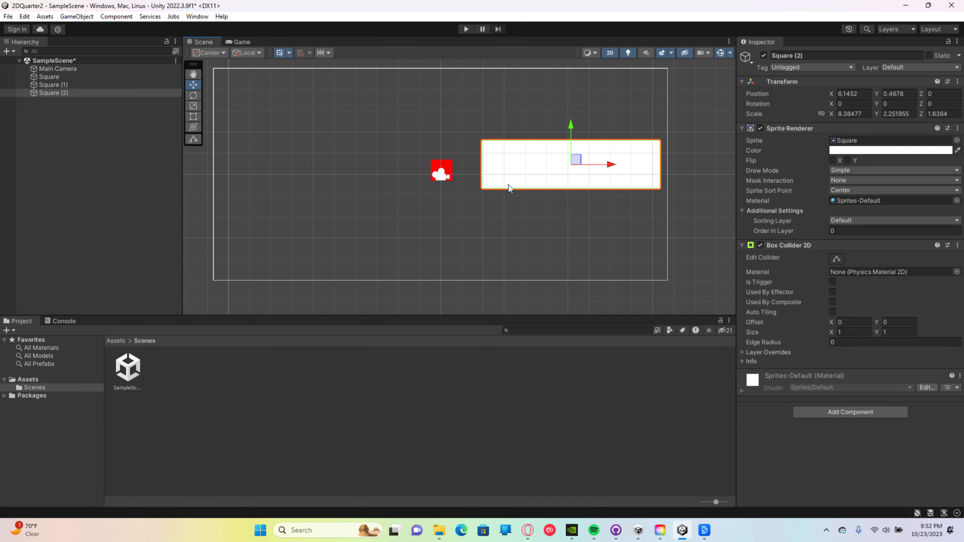
{"action": "left_click_drag", "start_coordinate": [571, 122], "coordinate": [570, 202]}
{"action": "left_click_drag", "start_coordinate": [612, 243], "coordinate": [355, 243]}
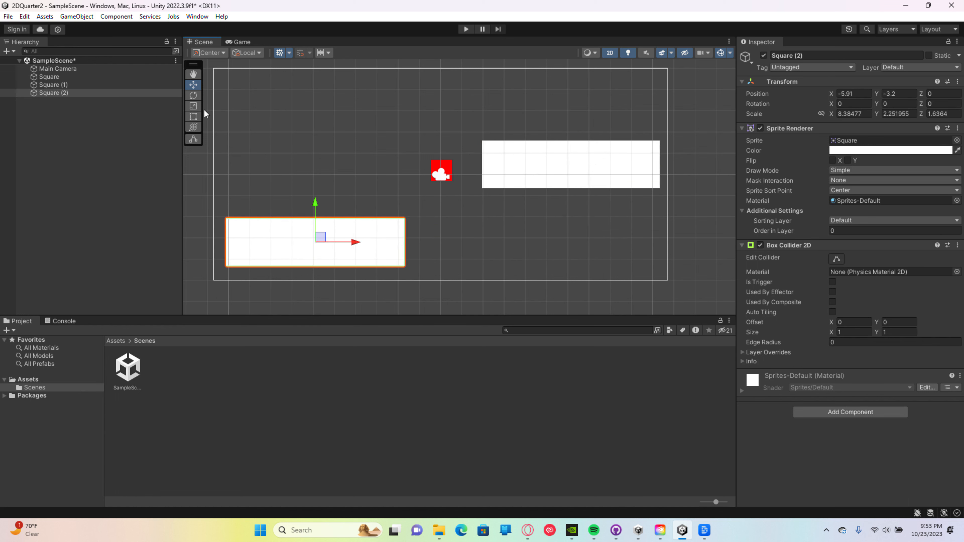
{"action": "left_click", "coordinate": [194, 116]}
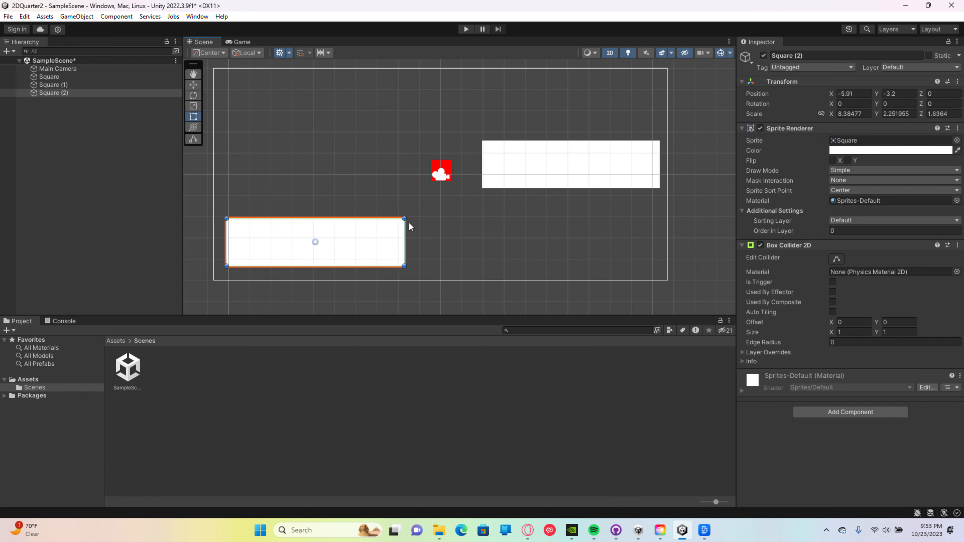
{"action": "left_click_drag", "start_coordinate": [226, 266], "coordinate": [212, 278]}
{"action": "left_click_drag", "start_coordinate": [404, 218], "coordinate": [667, 282]}
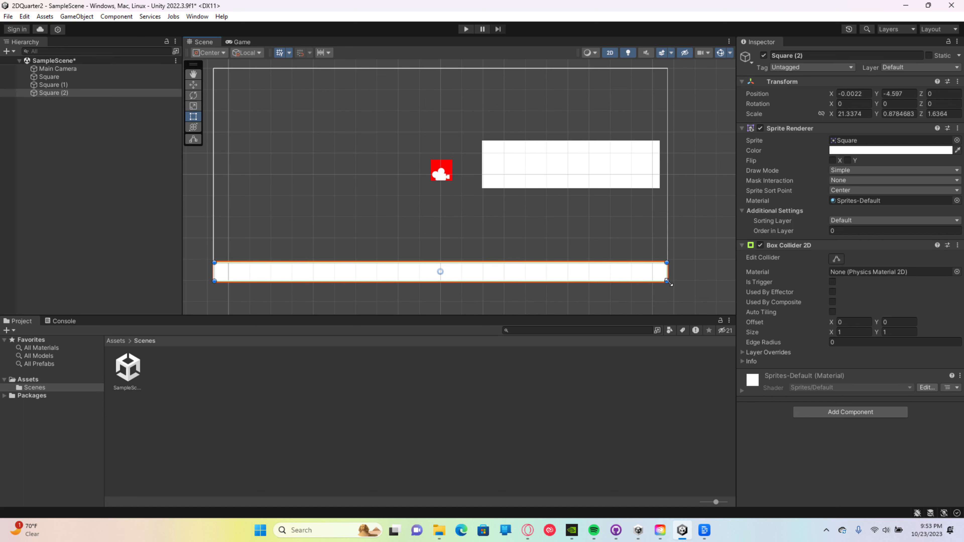
Step: Move the original white rectangle down onto the floor strip's right end, at about X 6.48, Y -3.01
{"action": "left_click", "coordinate": [531, 165]}
{"action": "left_click_drag", "start_coordinate": [552, 169], "coordinate": [559, 246]}
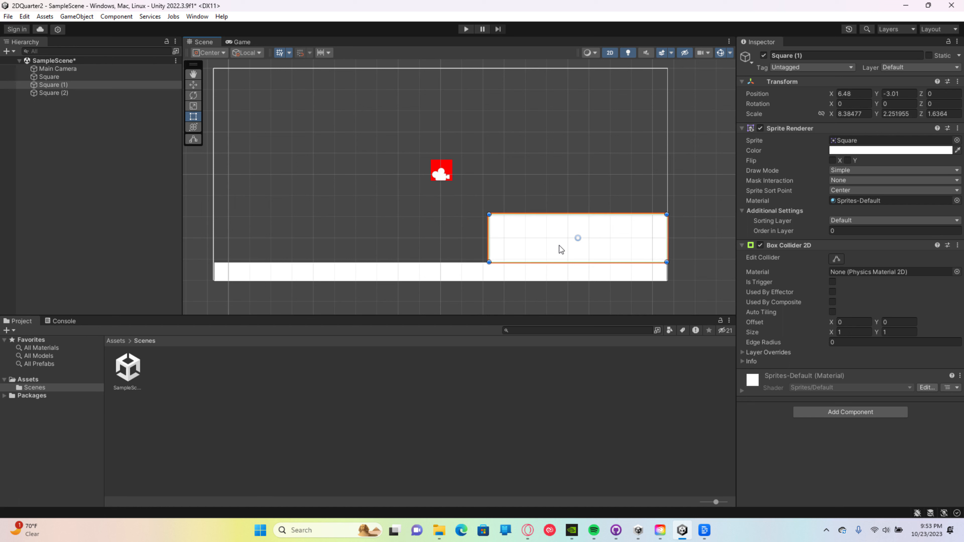
Step: Set the red square's Rigidbody 2D gravity scale to 10
{"action": "left_click", "coordinate": [451, 175]}
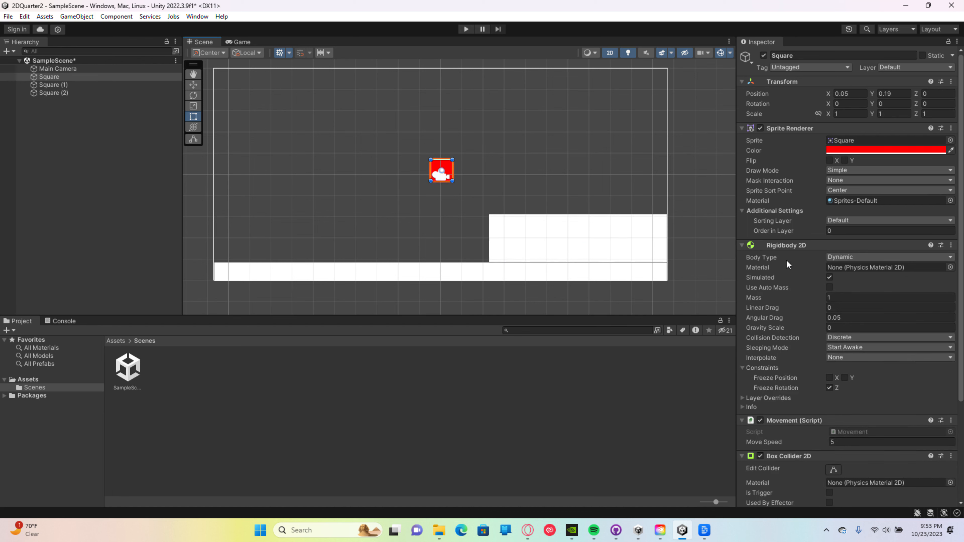
{"action": "left_click", "coordinate": [851, 327]}
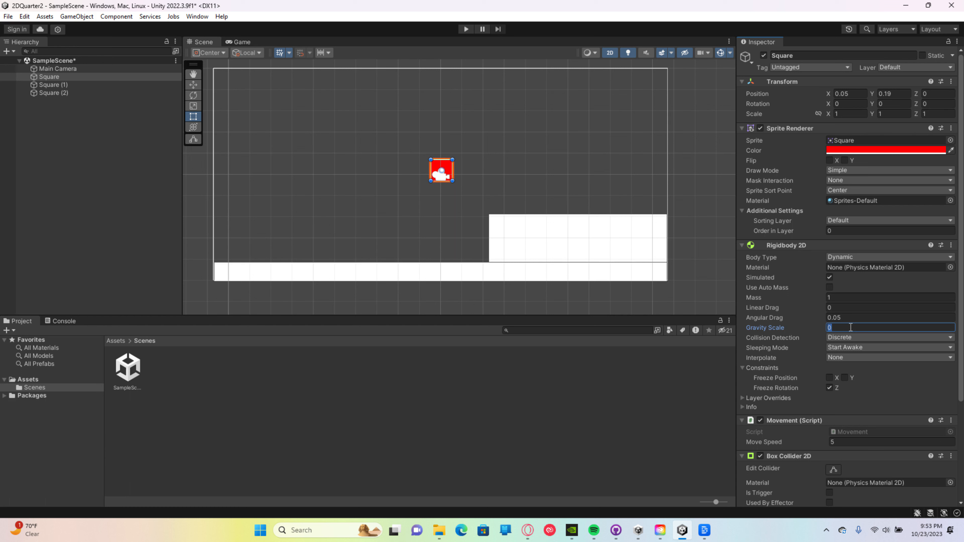
{"action": "key", "text": "BackSpace"}
{"action": "type", "text": "10"}
Step: Play-test the red square on the floor with the stronger gravity, moving it sideways and trying to move it upward
{"action": "left_click", "coordinate": [466, 29]}
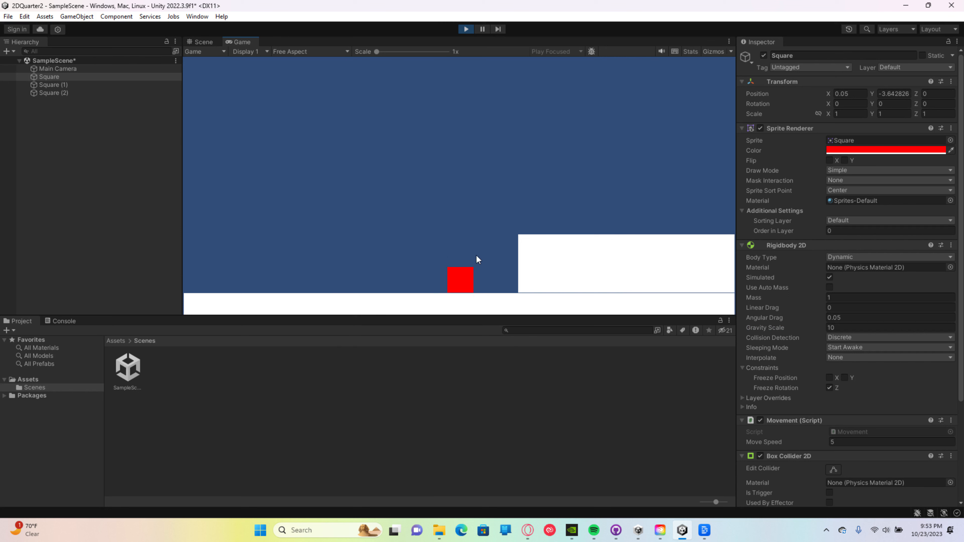
{"action": "key", "text": "a"}
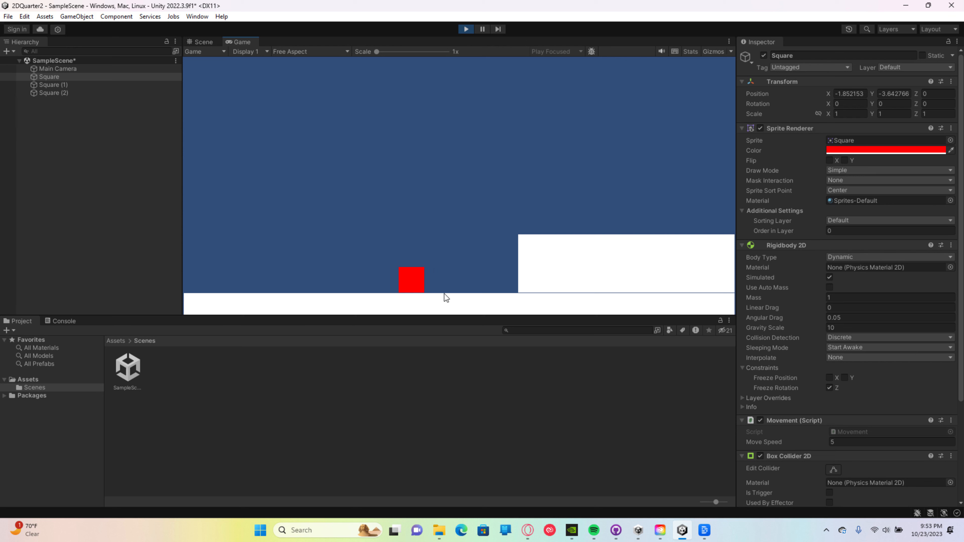
{"action": "key", "text": "a"}
{"action": "key", "text": "w"}
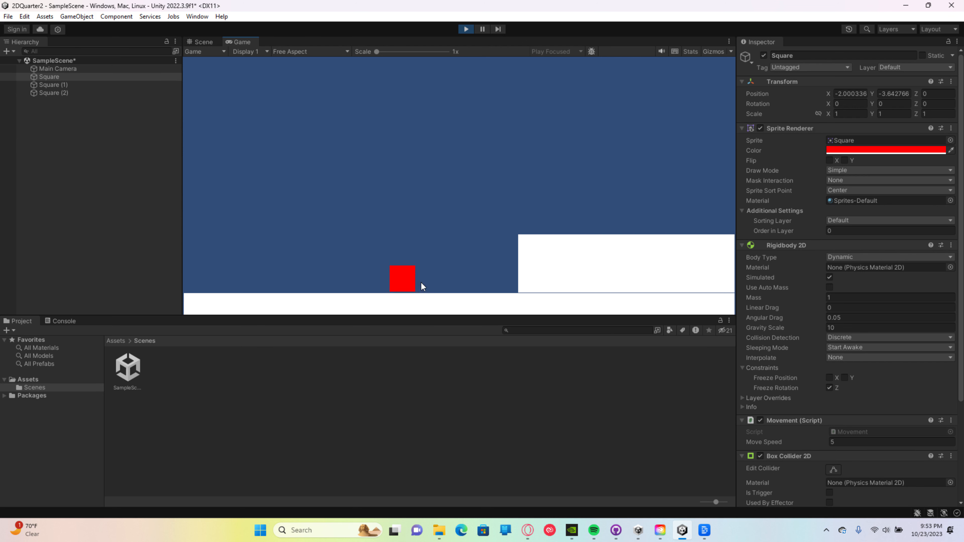
{"action": "key", "text": "a"}
{"action": "key", "text": "w"}
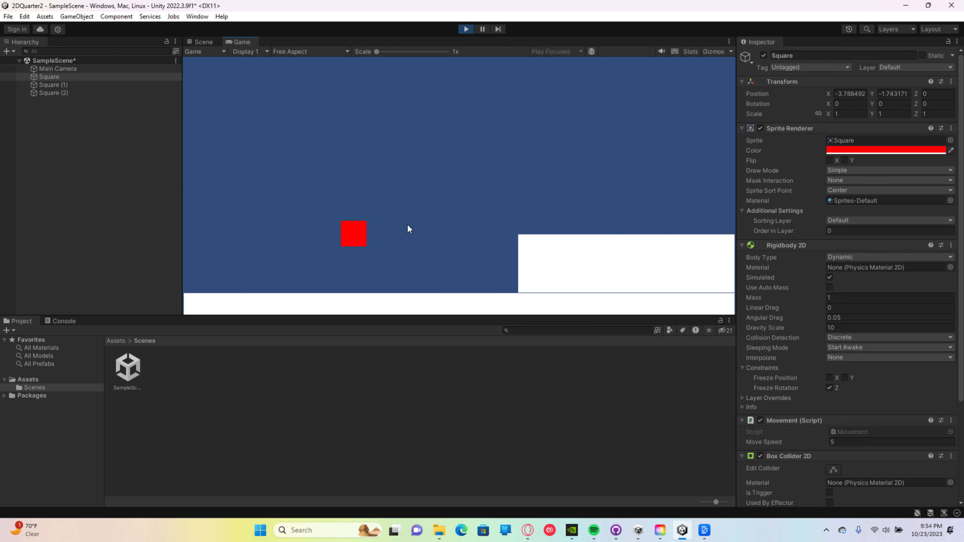
{"action": "key", "text": "d"}
{"action": "key", "text": "w"}
{"action": "key", "text": "d"}
{"action": "key", "text": "w"}
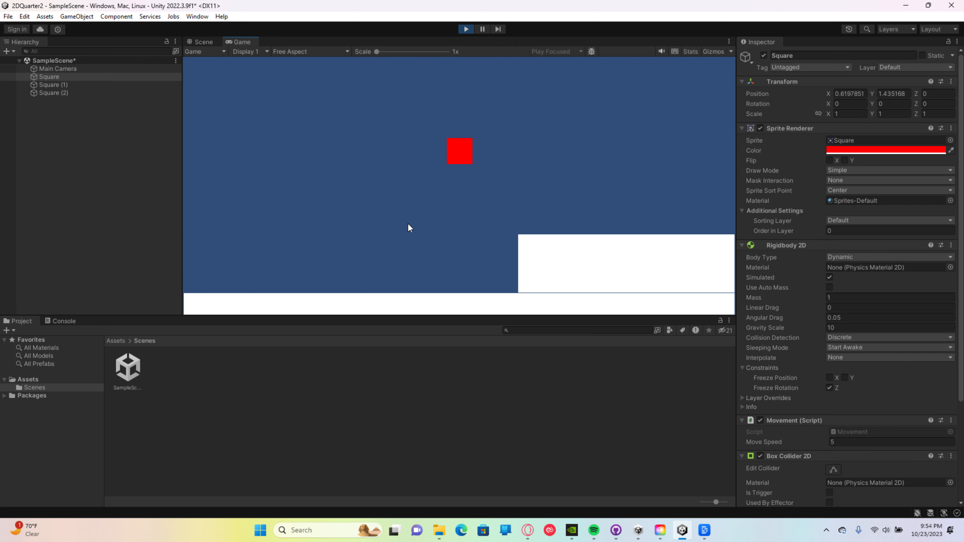
{"action": "key", "text": "a"}
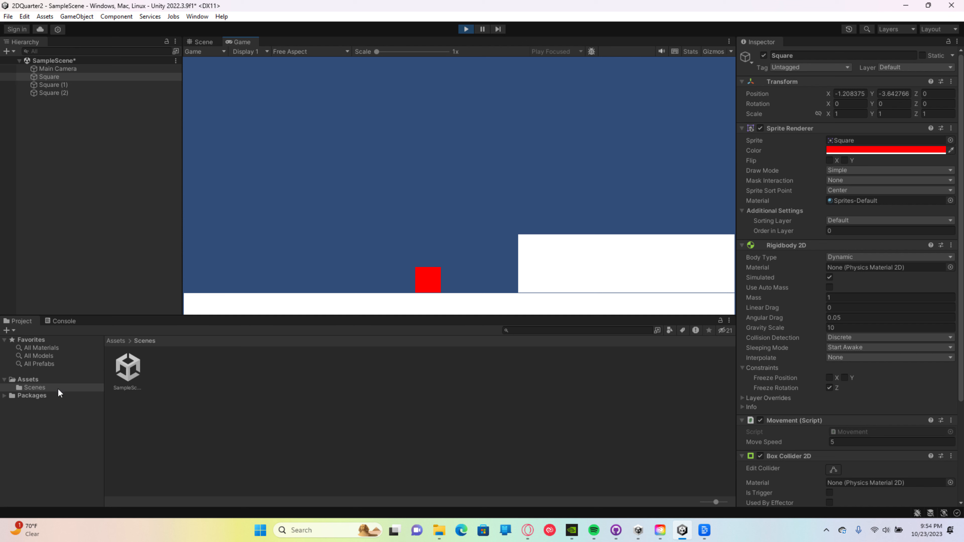
Step: Inspect the Movement script's code in the Assets folder and stop the game
{"action": "left_click", "coordinate": [23, 381]}
{"action": "left_click", "coordinate": [171, 371]}
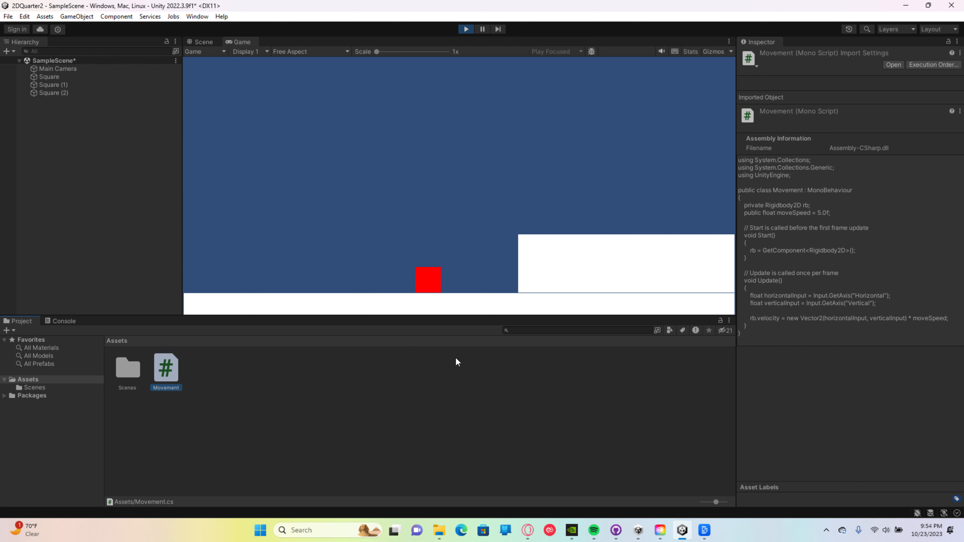
{"action": "left_click", "coordinate": [467, 29]}
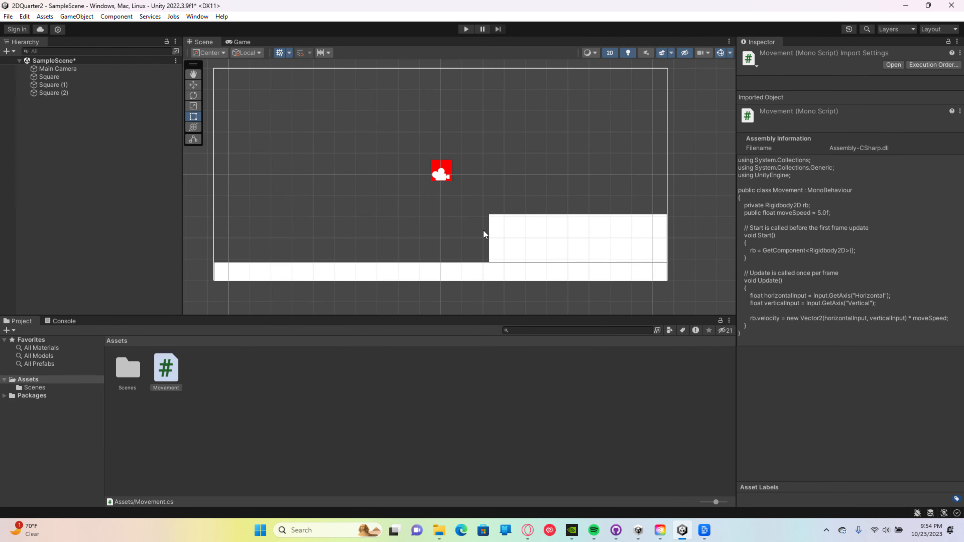